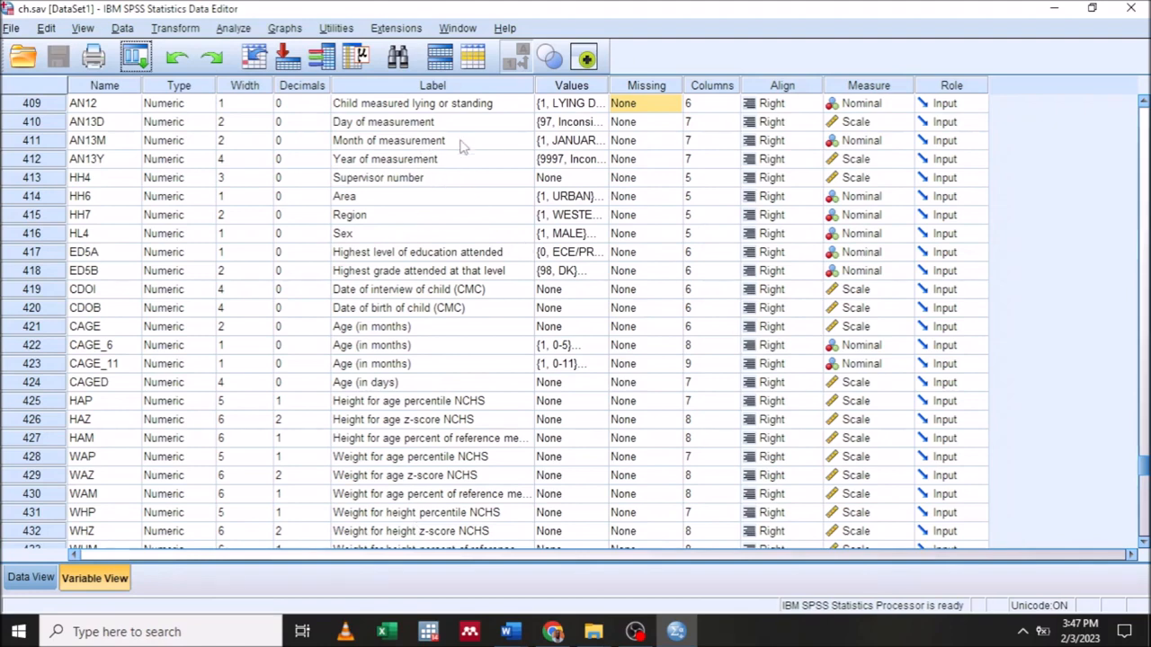
# - Look through the dataset's full variable list, from the first entry HH1 to the last entry PSU
pyautogui.scroll(15, 461, 148)
pyautogui.scroll(2, 457, 149)
pyautogui.scroll(-7, 439, 108)
pyautogui.scroll(1, 435, 111)
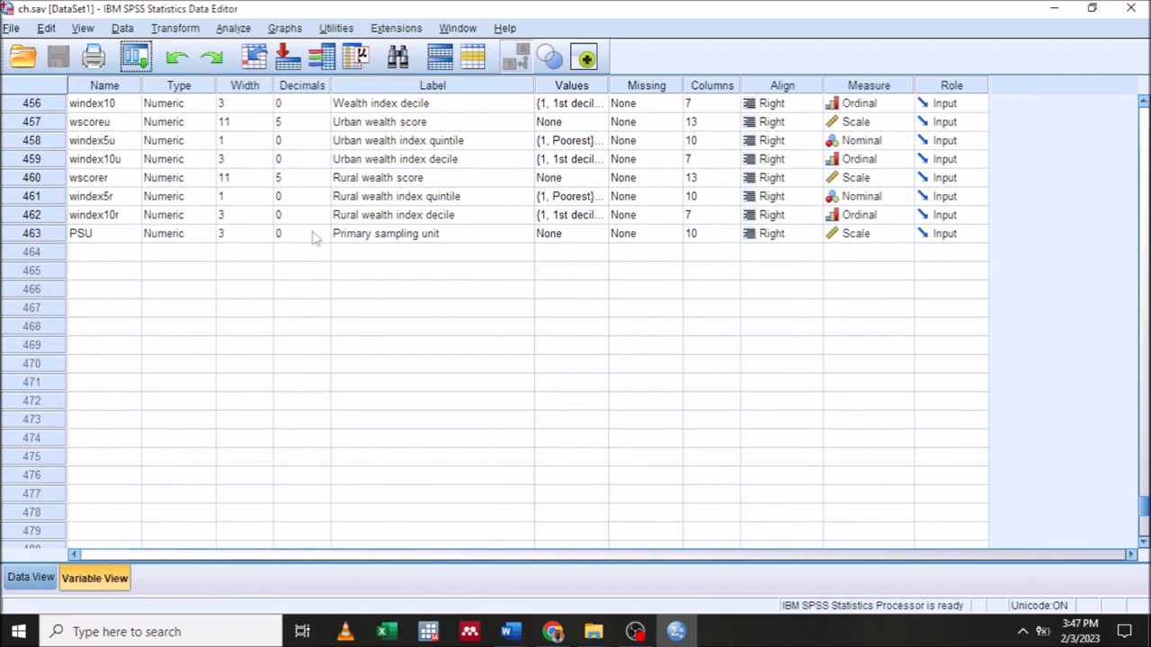
pyautogui.scroll(5, 462, 211)
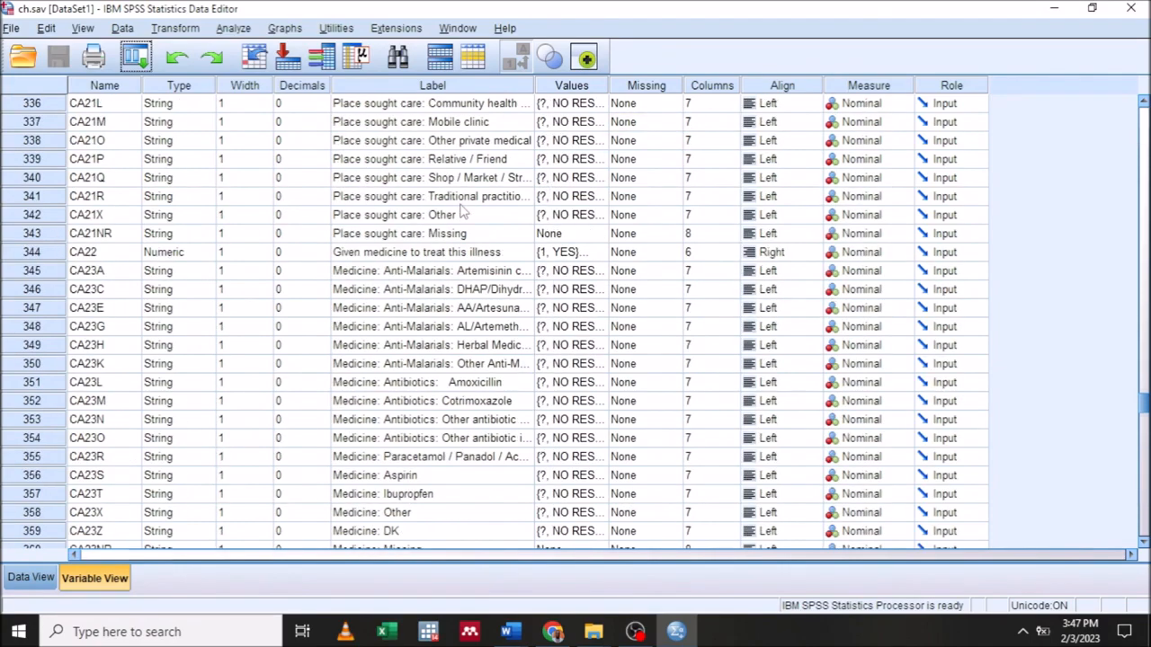
pyautogui.scroll(15, 461, 211)
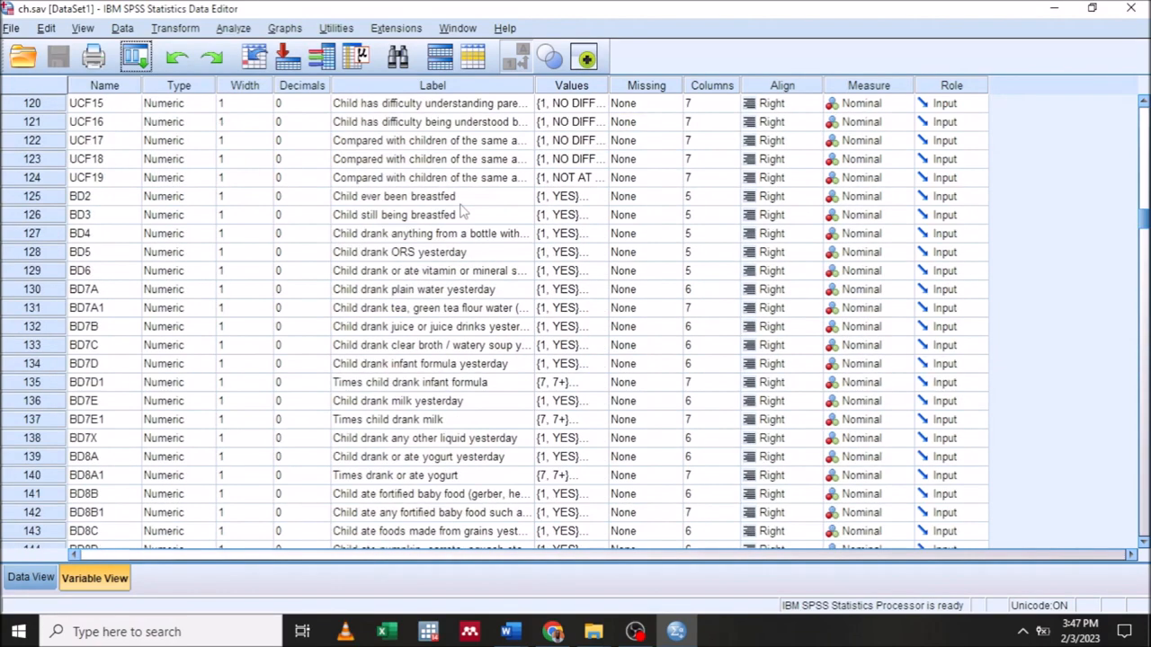
pyautogui.scroll(2, 461, 211)
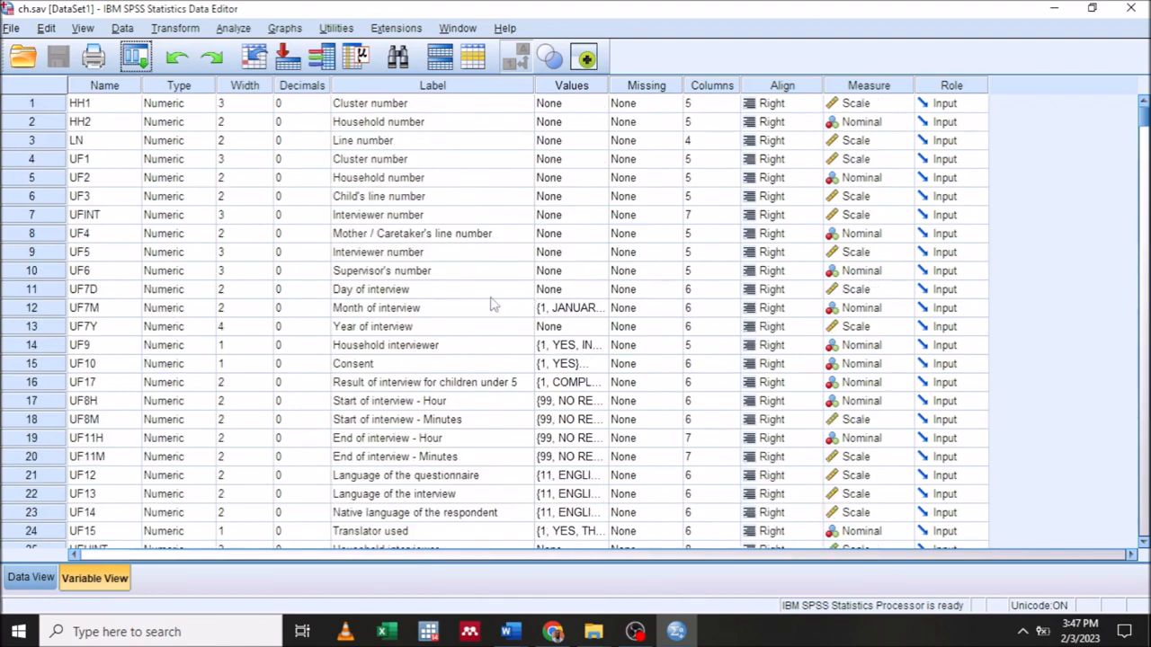
pyautogui.scroll(-5, 440, 351)
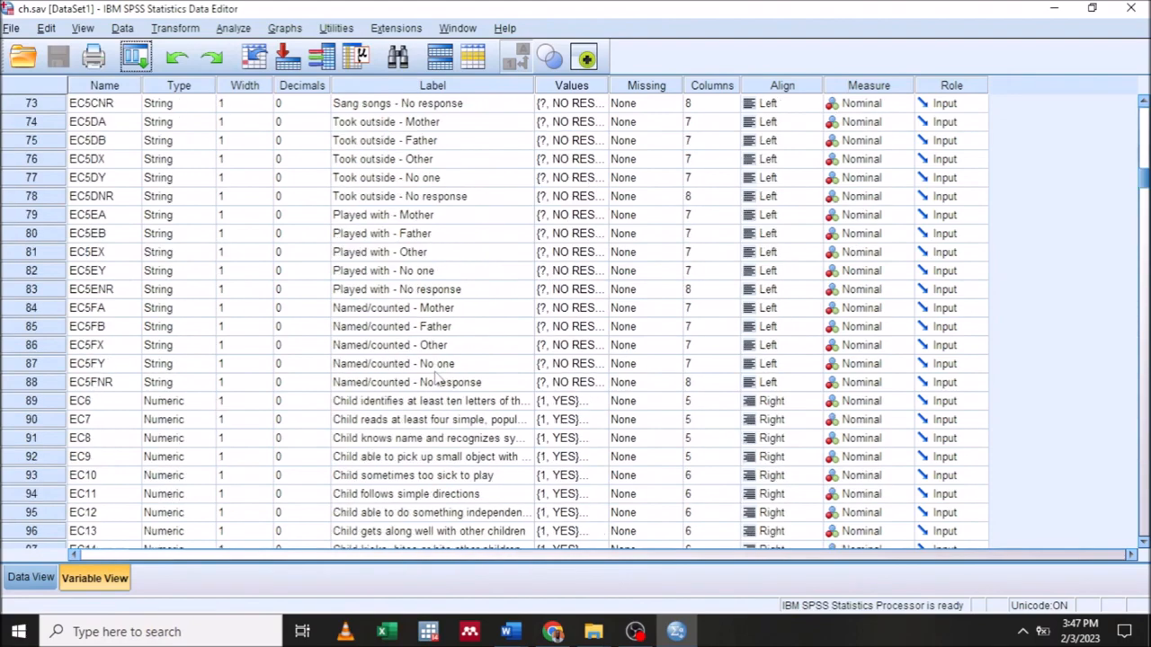
pyautogui.scroll(-6, 438, 379)
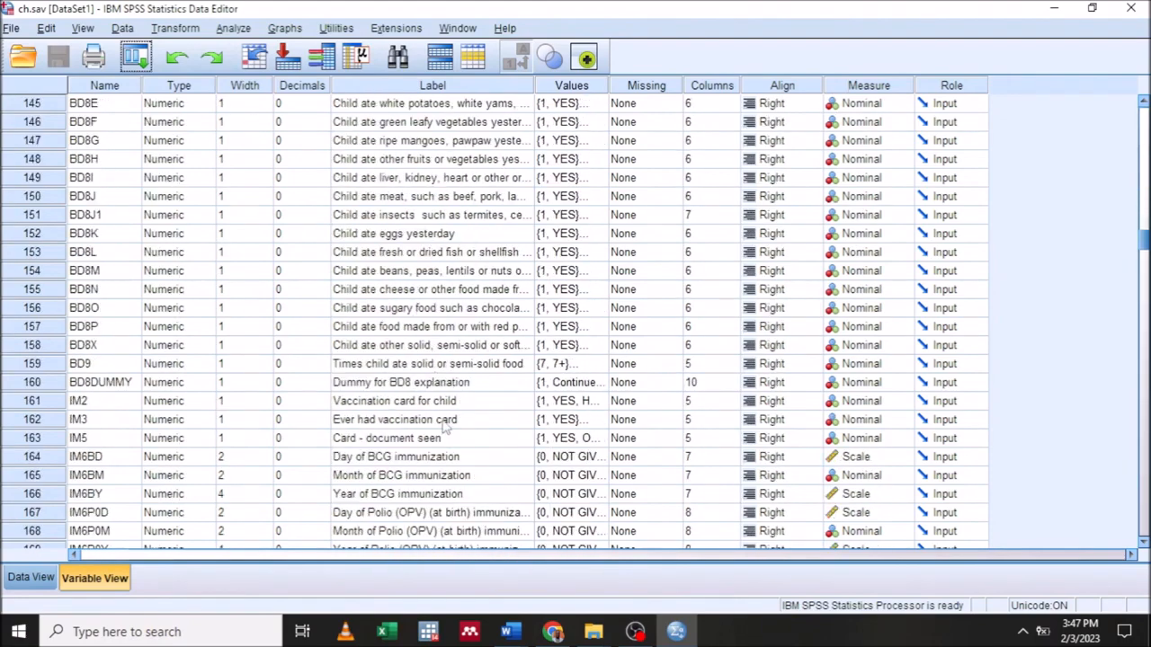
pyautogui.scroll(-6, 437, 379)
pyautogui.scroll(-2, 428, 358)
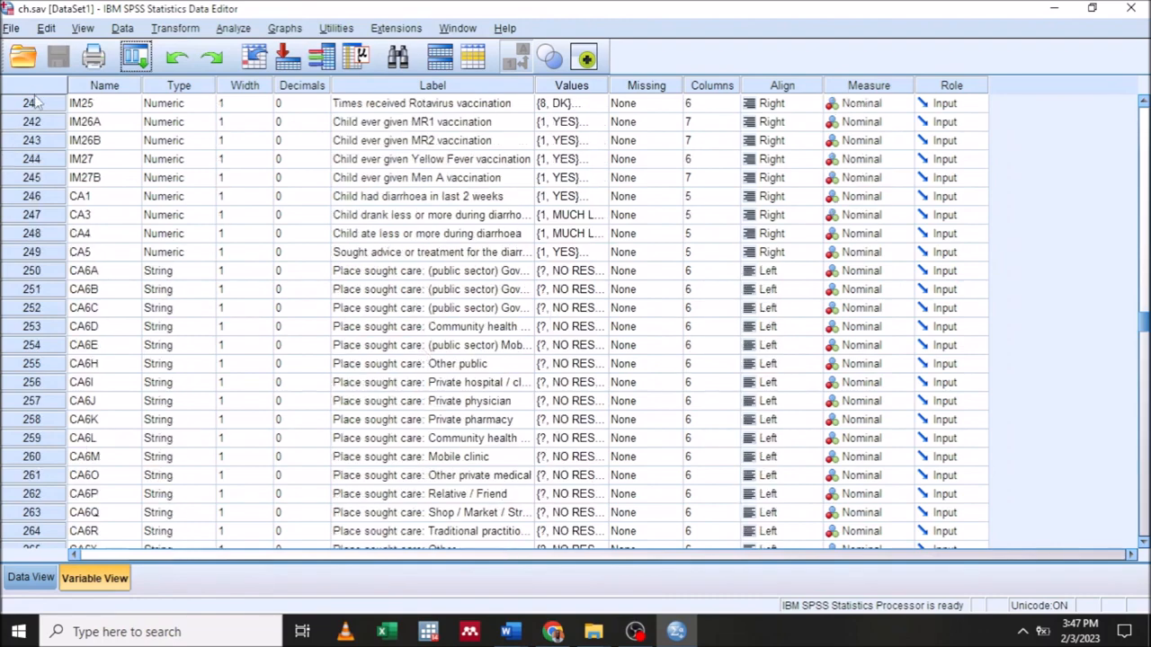
pyautogui.scroll(-16, 454, 436)
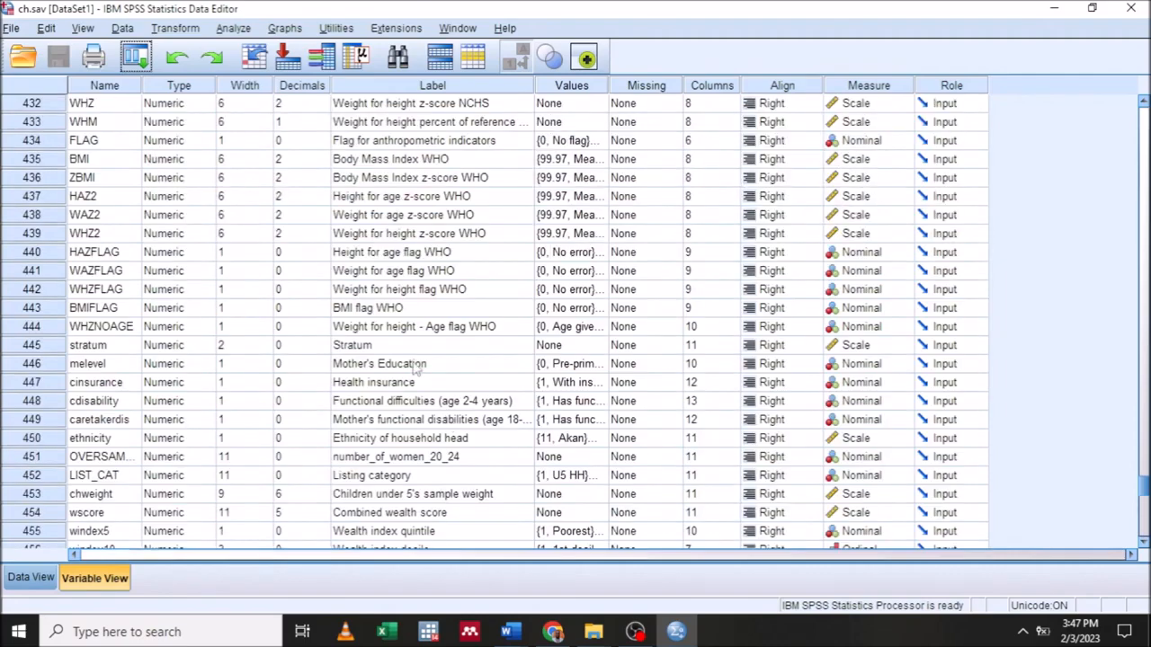
# - Examine the value labels of the Area variable HH6 and locate the Region and Sex variables beneath it
pyautogui.scroll(2, 539, 418)
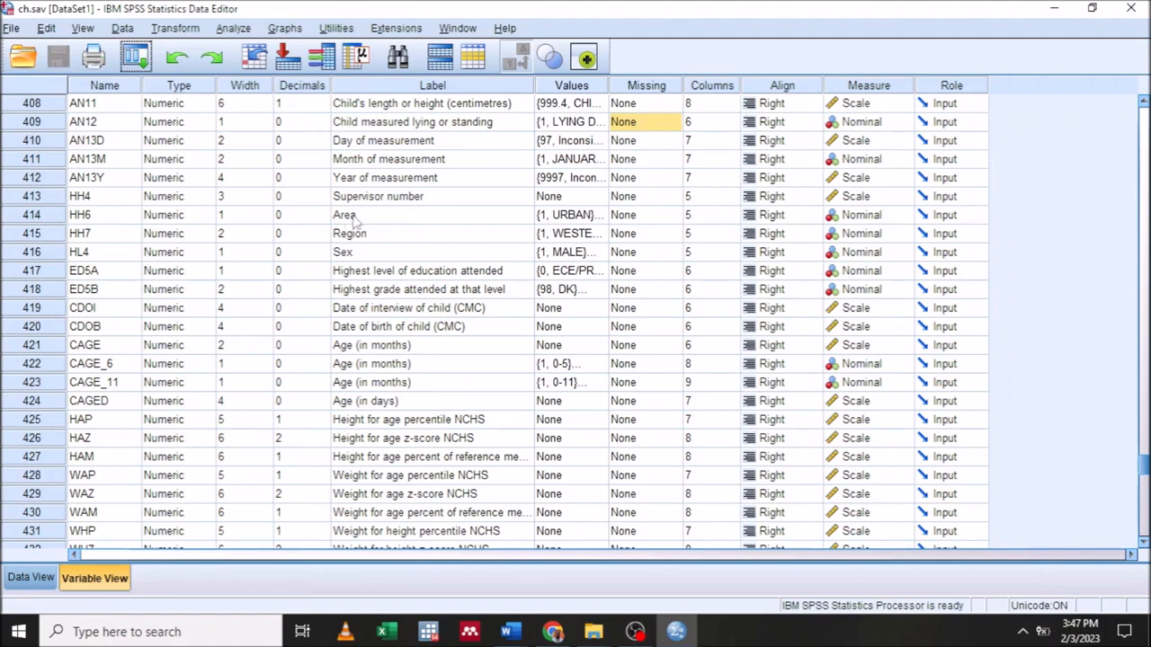
pyautogui.click(589, 216)
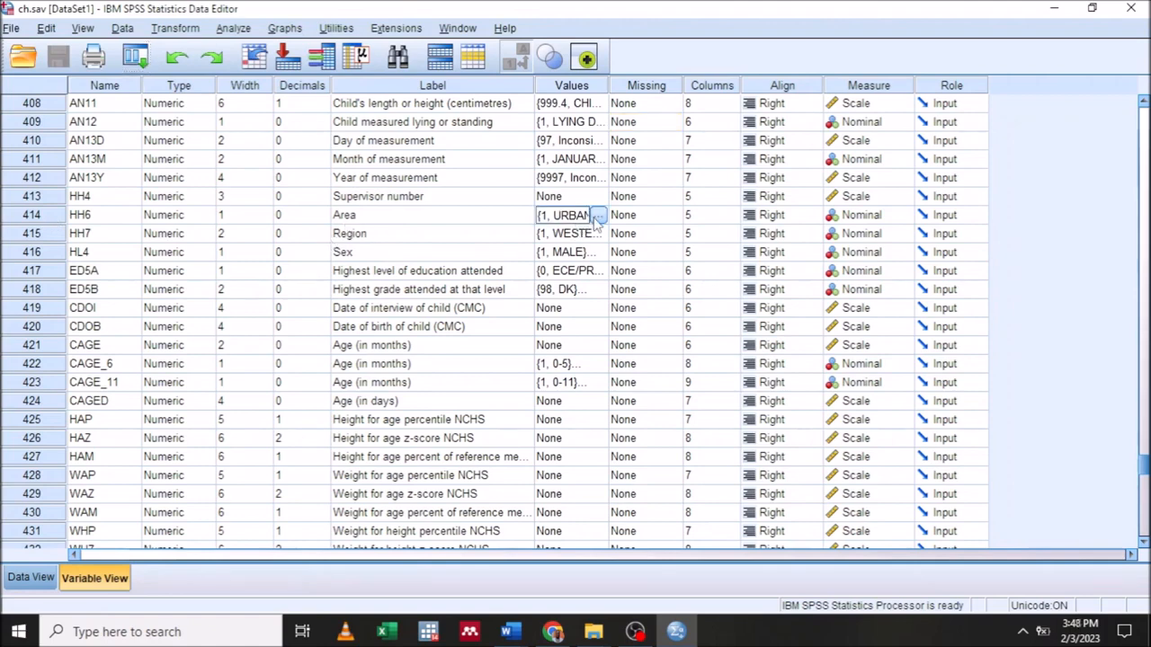
pyautogui.click(597, 217)
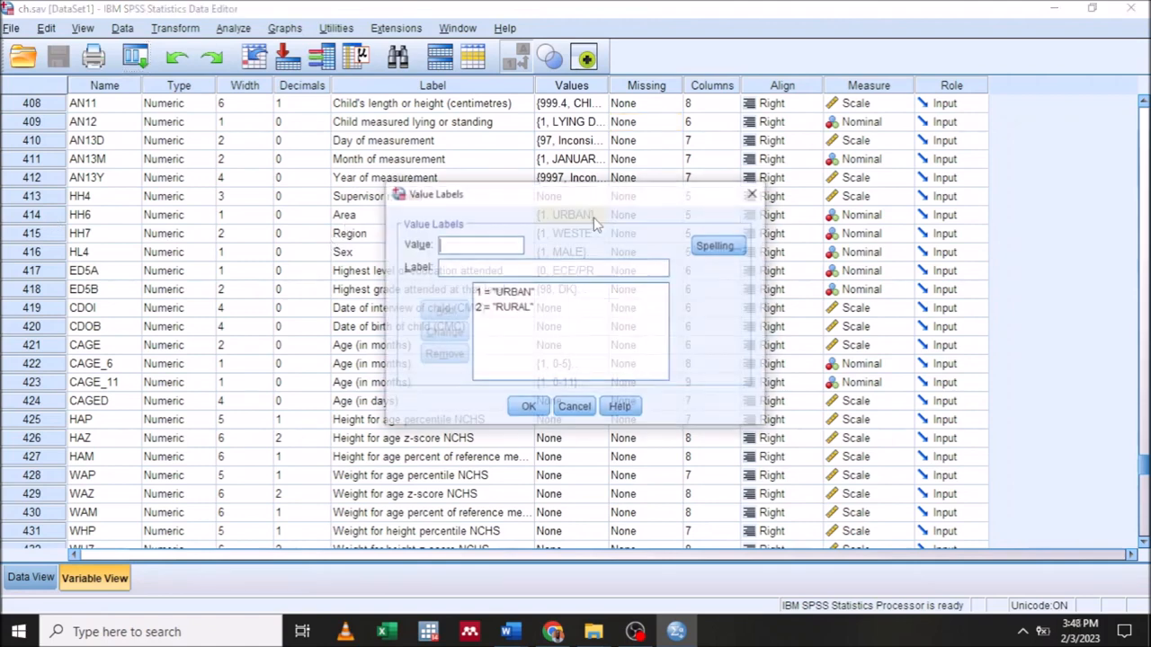
pyautogui.click(752, 193)
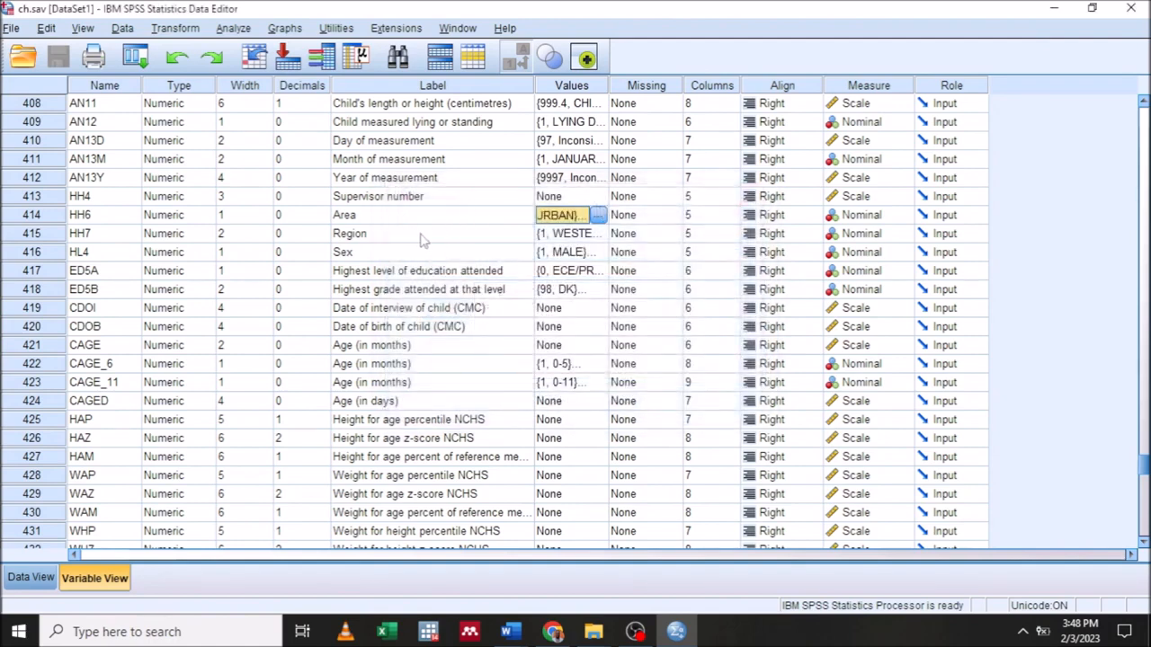
pyautogui.click(520, 235)
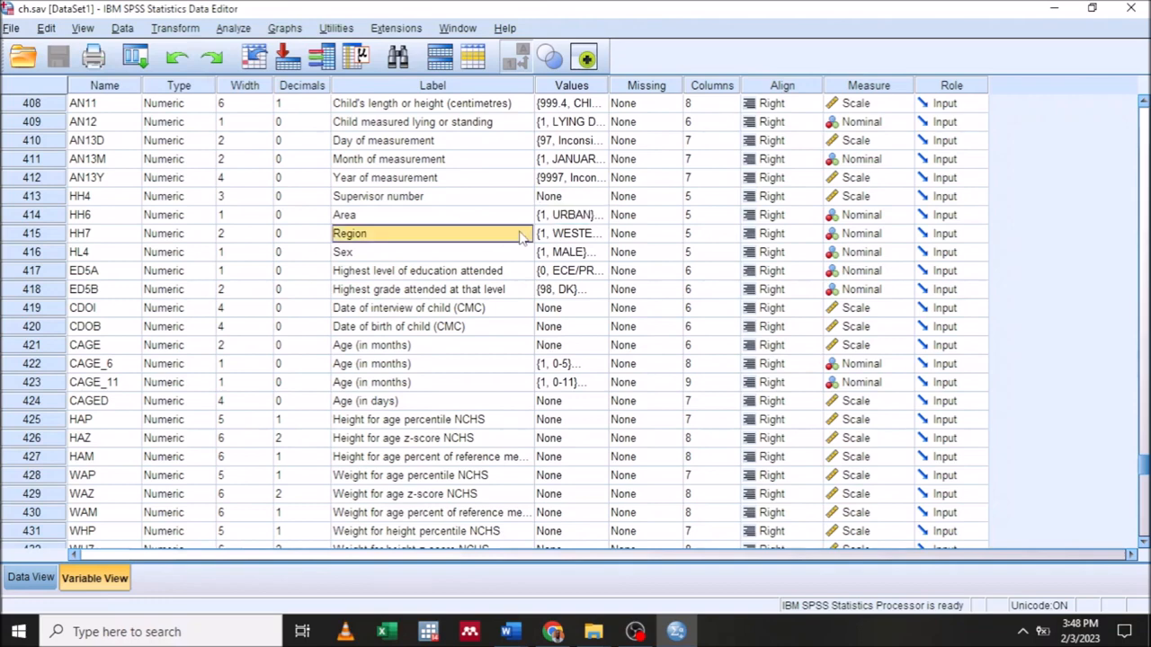
pyautogui.click(367, 255)
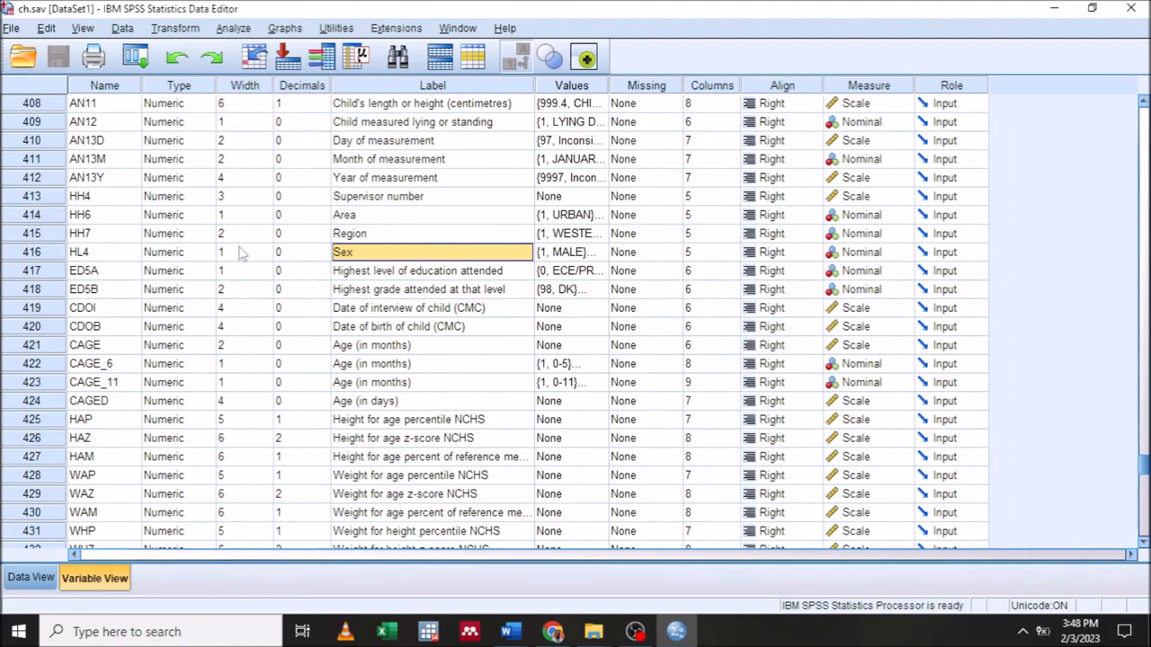
pyautogui.click(8, 31)
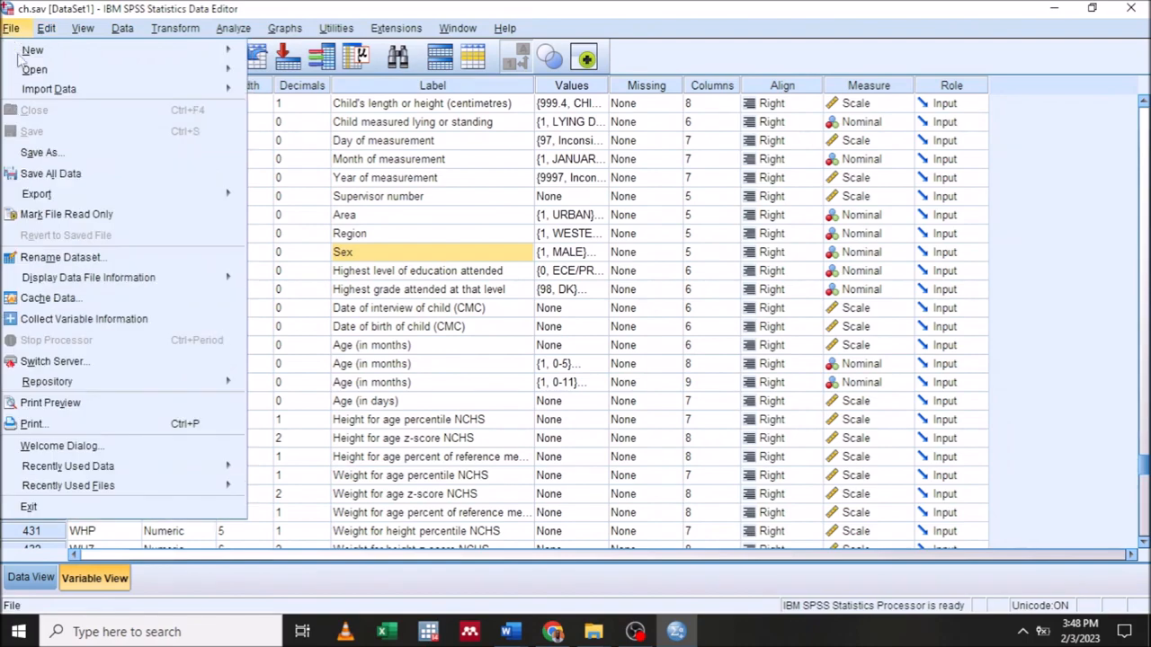
pyautogui.click(45, 153)
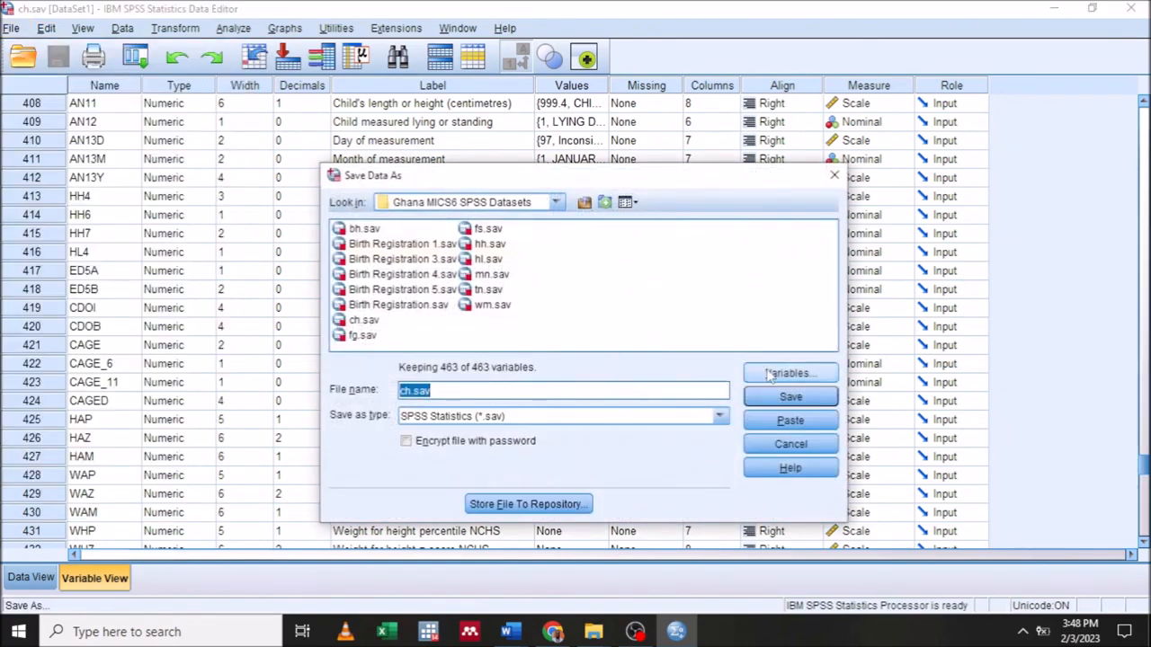
pyautogui.click(796, 374)
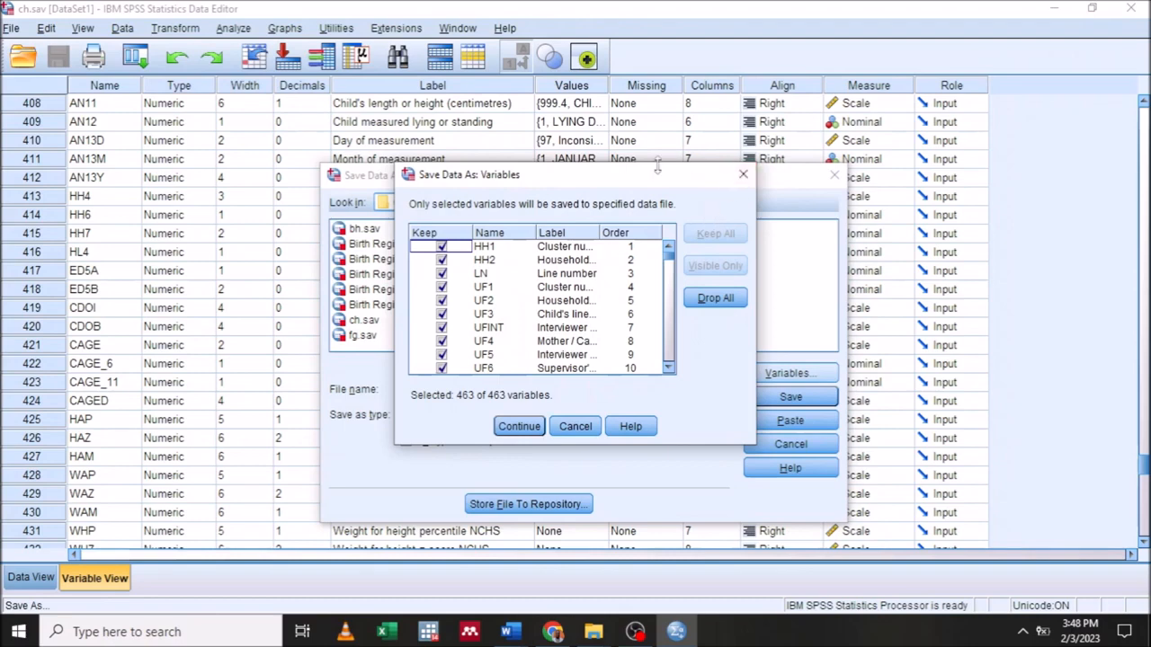
pyautogui.click(740, 177)
pyautogui.click(833, 174)
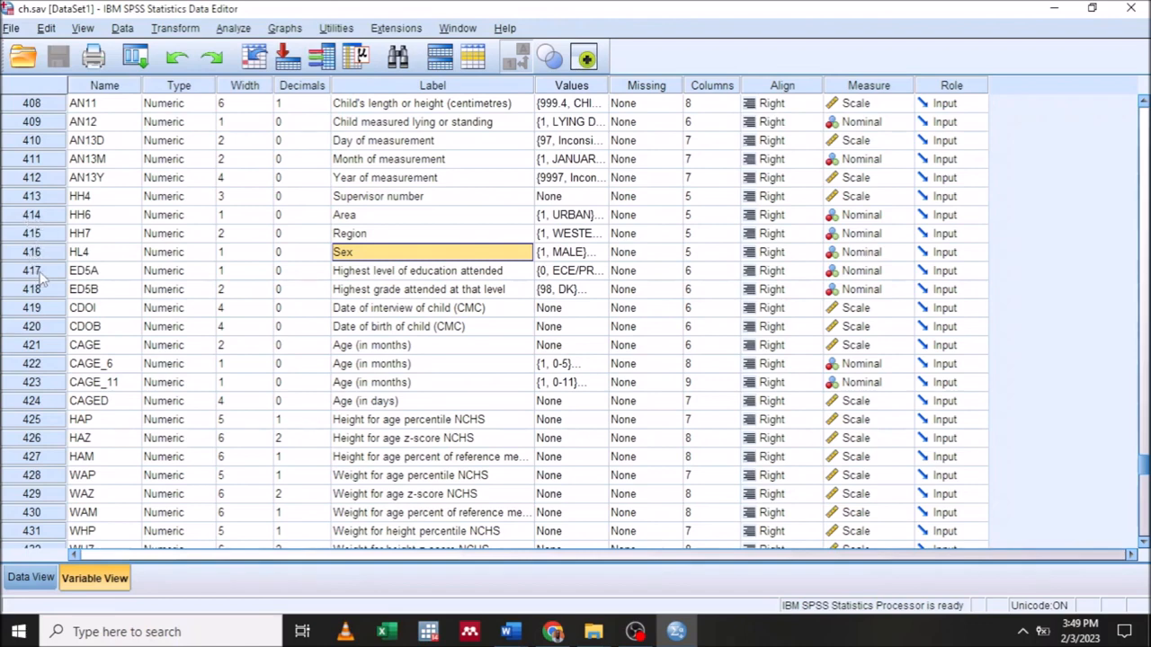
# - Start saving the dataset under a new name and drop all variables from the selection to keep
pyautogui.click(19, 30)
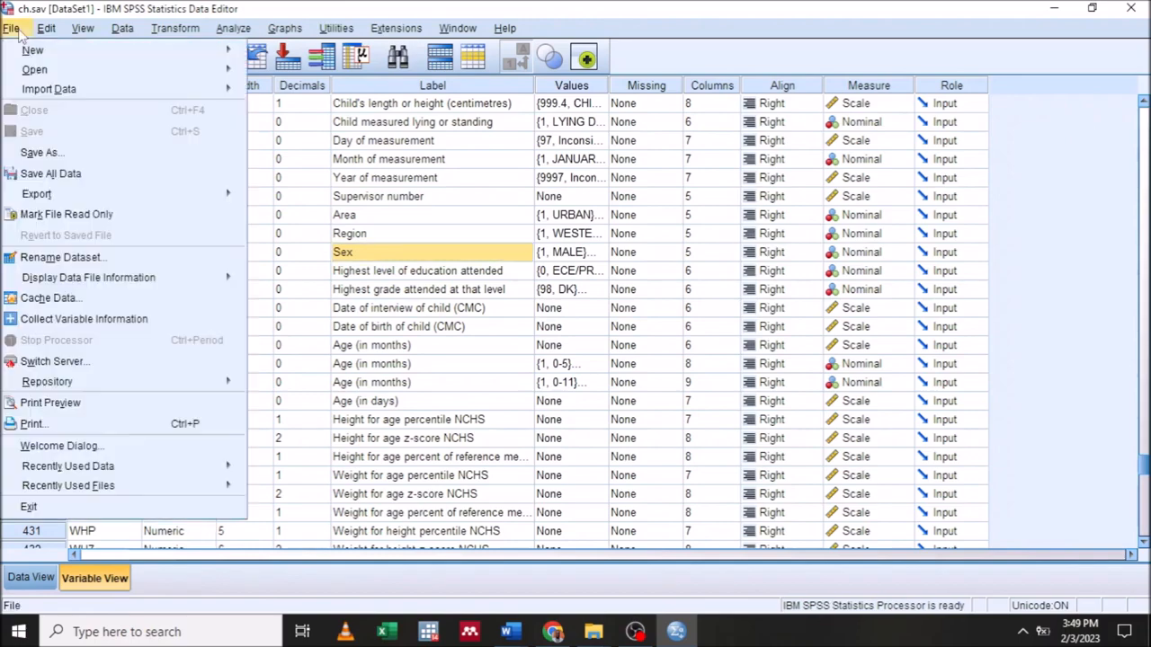
pyautogui.click(56, 155)
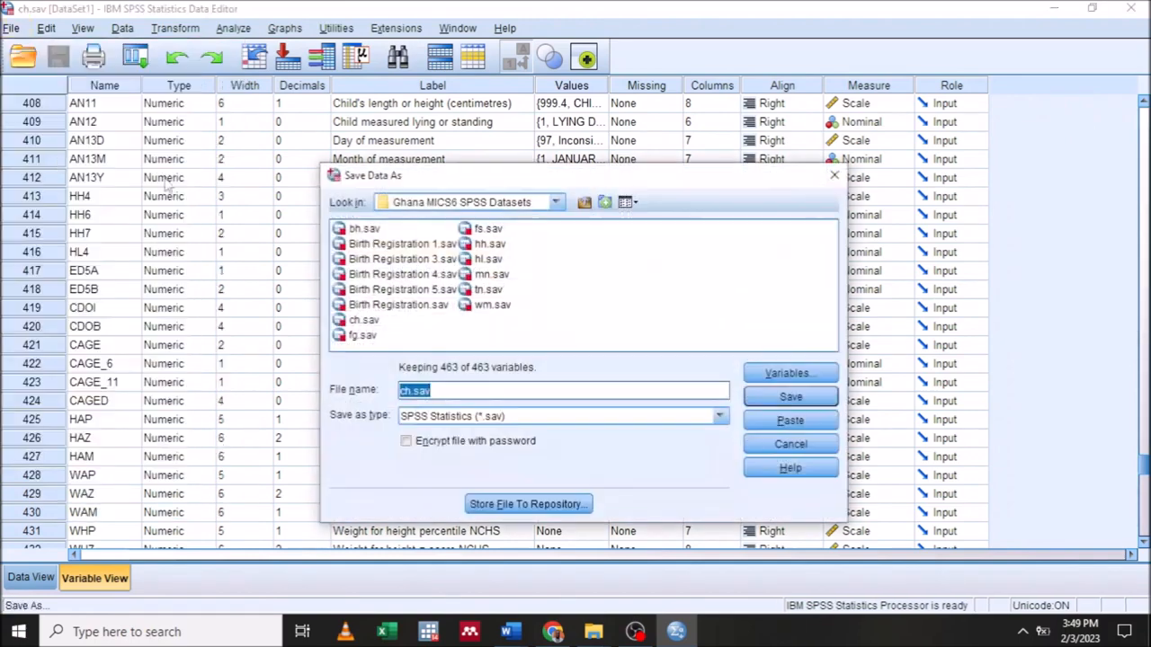
pyautogui.click(789, 373)
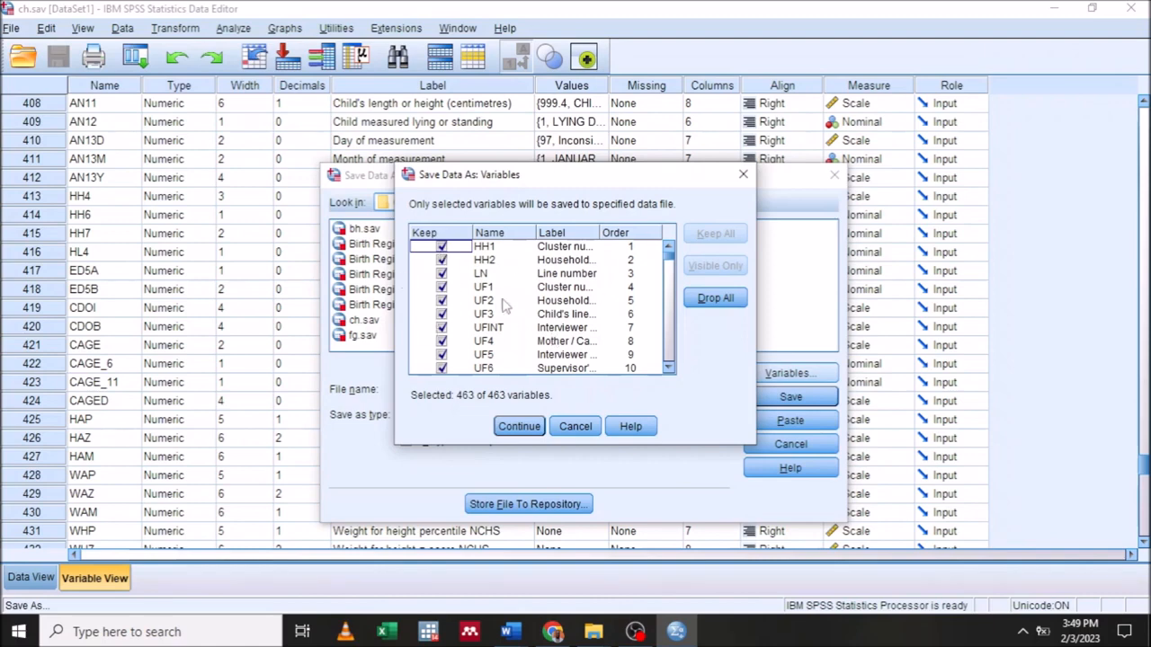
pyautogui.click(718, 306)
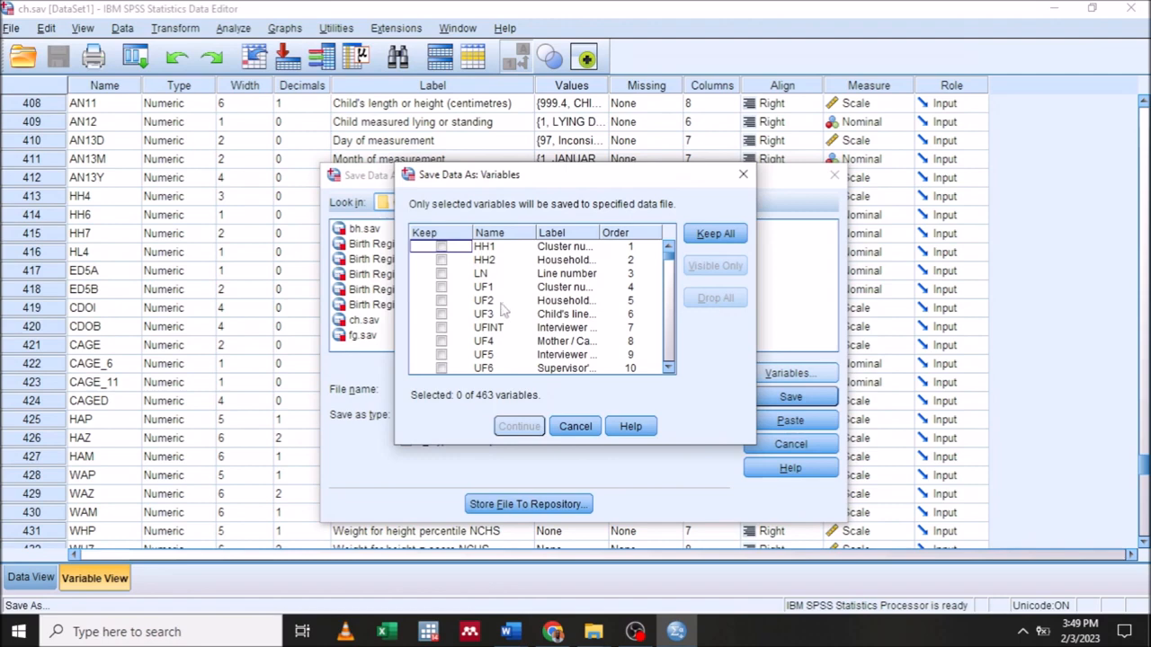
# - Keep only the variables ED5A, HL4 (Sex), HH7 (Region) and HH6 (Area) for the saved file
pyautogui.moveTo(666, 259); pyautogui.dragTo(663, 351)
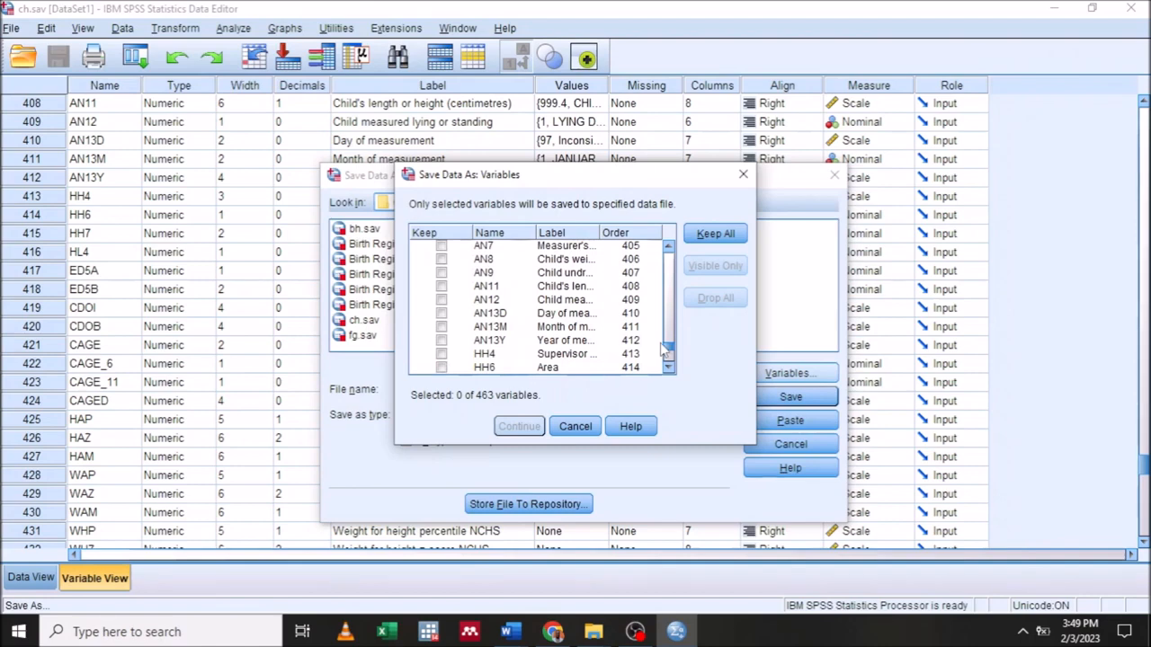
pyautogui.moveTo(662, 351); pyautogui.dragTo(662, 352)
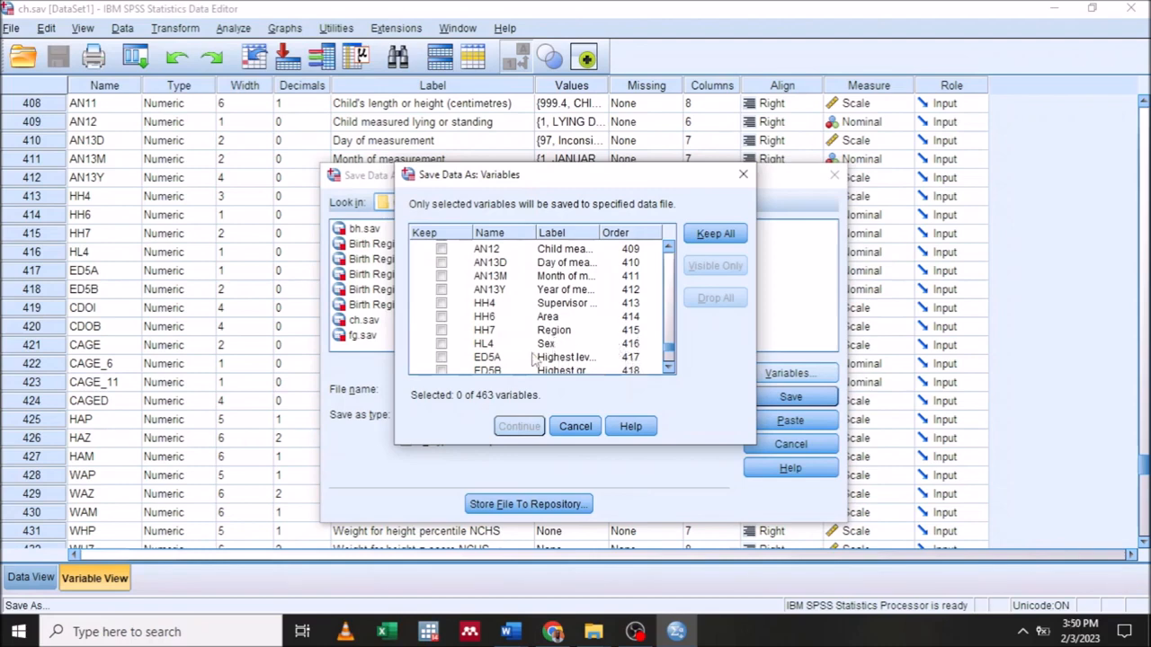
pyautogui.click(440, 358)
pyautogui.click(441, 344)
pyautogui.click(440, 330)
pyautogui.click(441, 316)
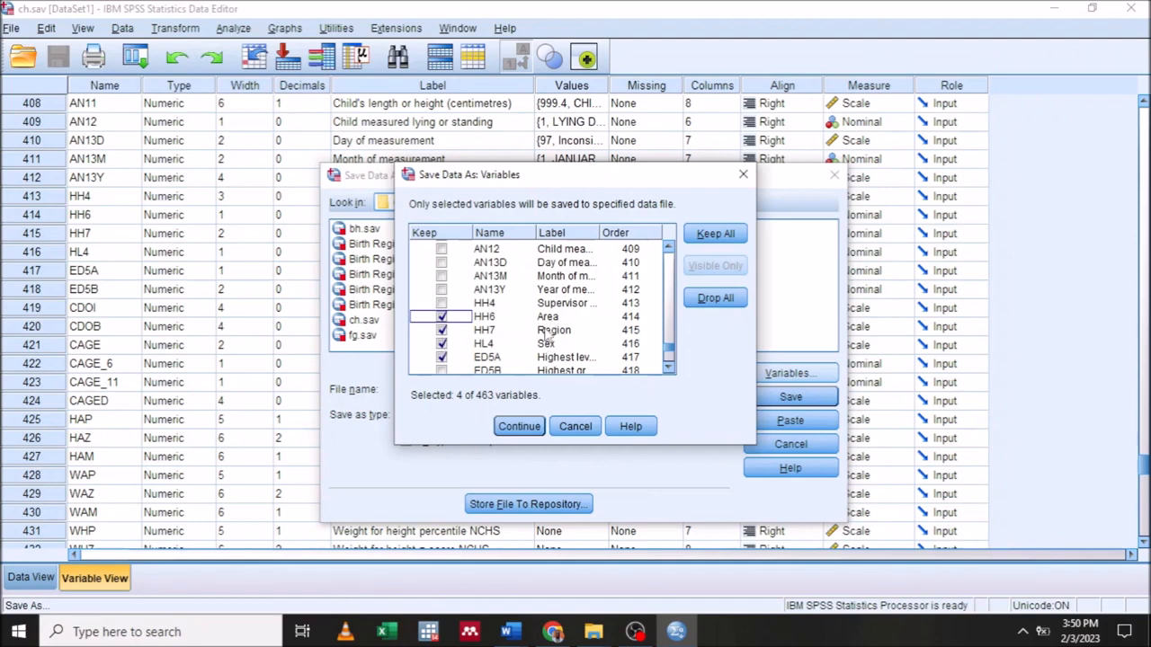
pyautogui.click(519, 426)
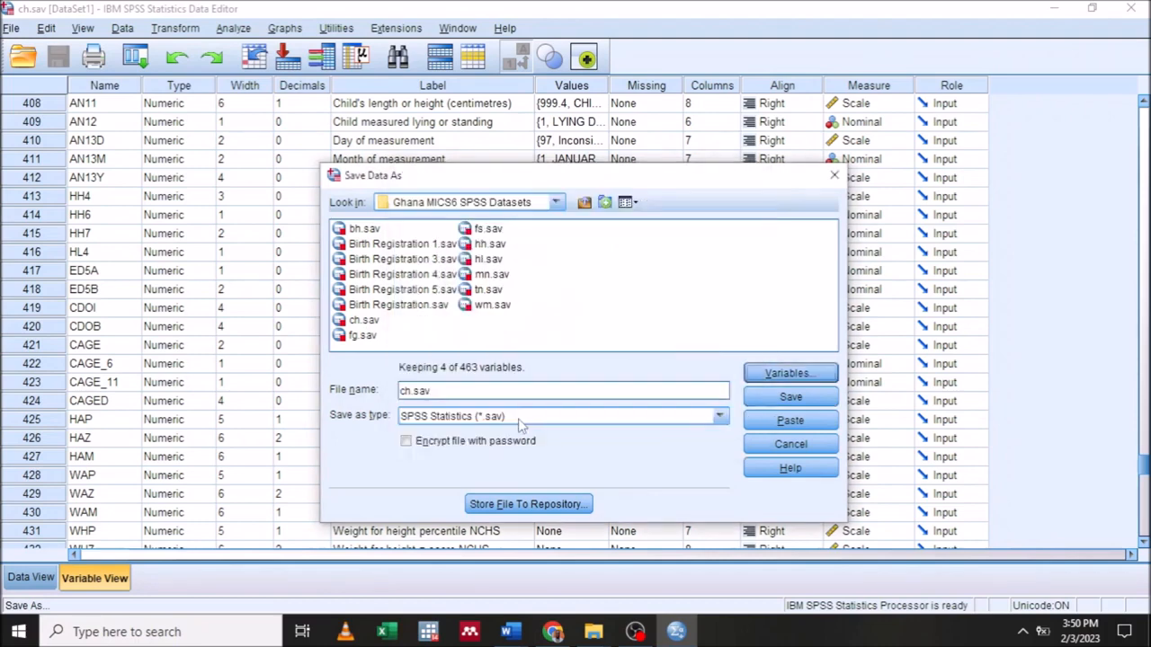
# - Name the data file New and save it to the Desktop as an SPSS Statistics file
pyautogui.click(447, 391)
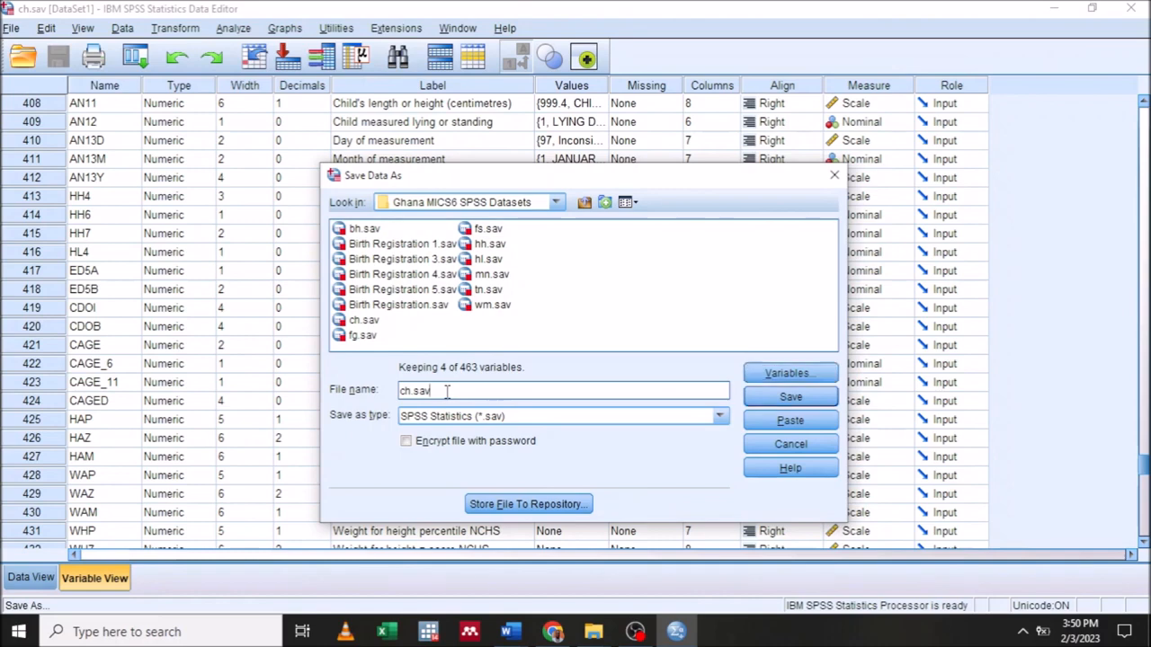
pyautogui.moveTo(440, 391); pyautogui.dragTo(378, 389)
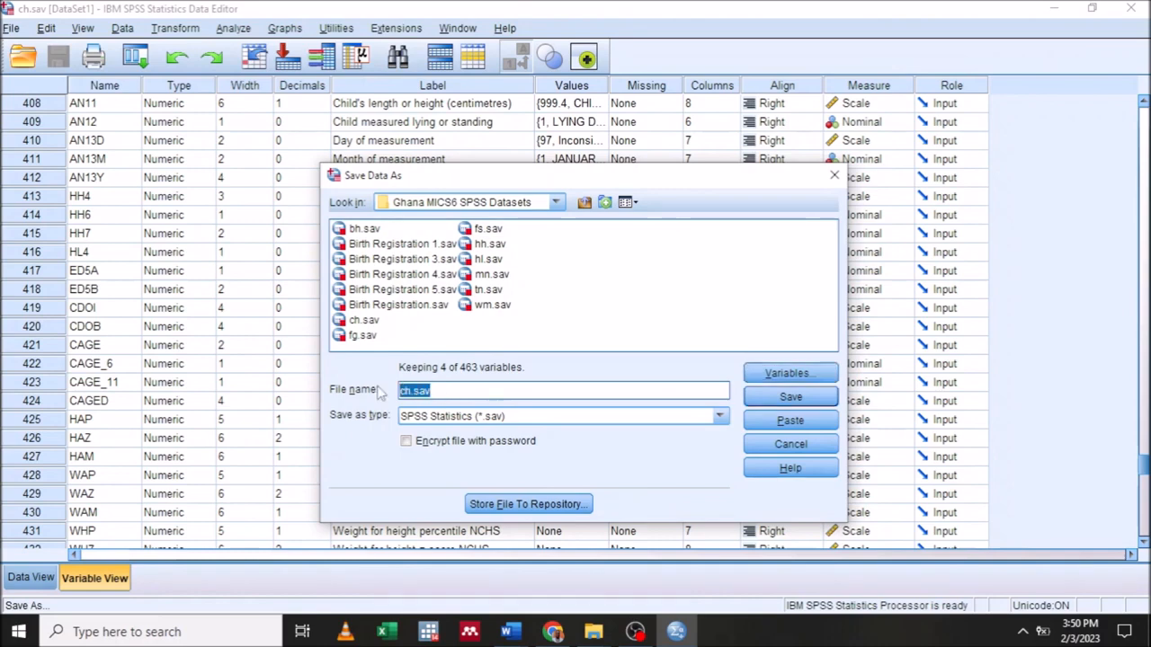
pyautogui.write('New')
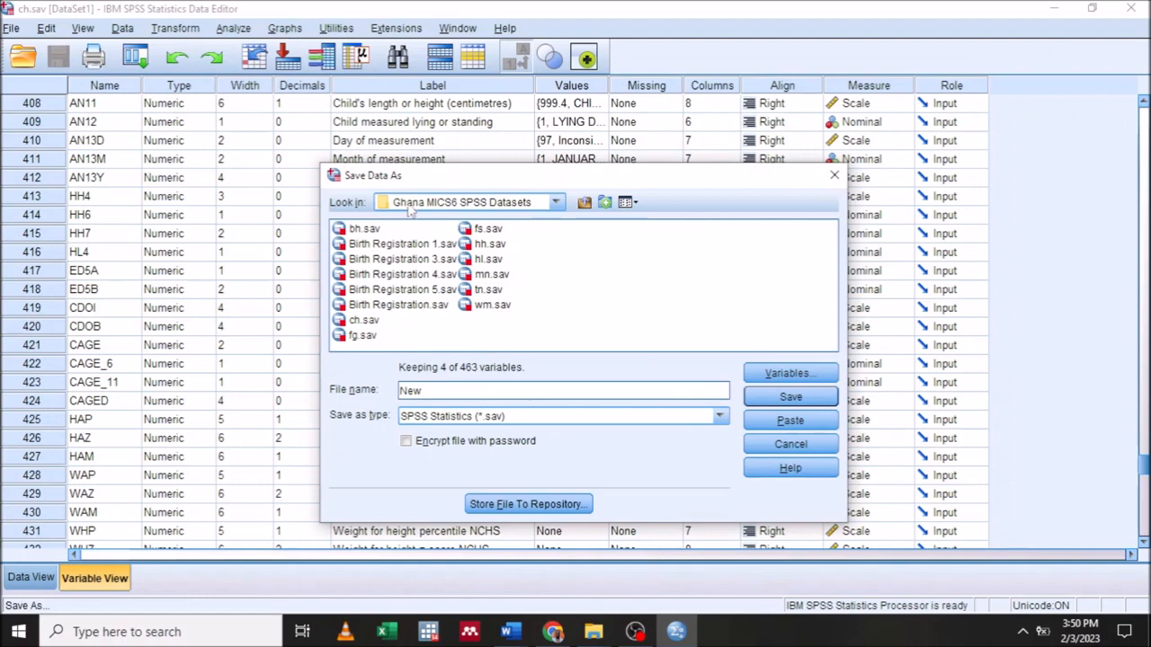
pyautogui.click(557, 203)
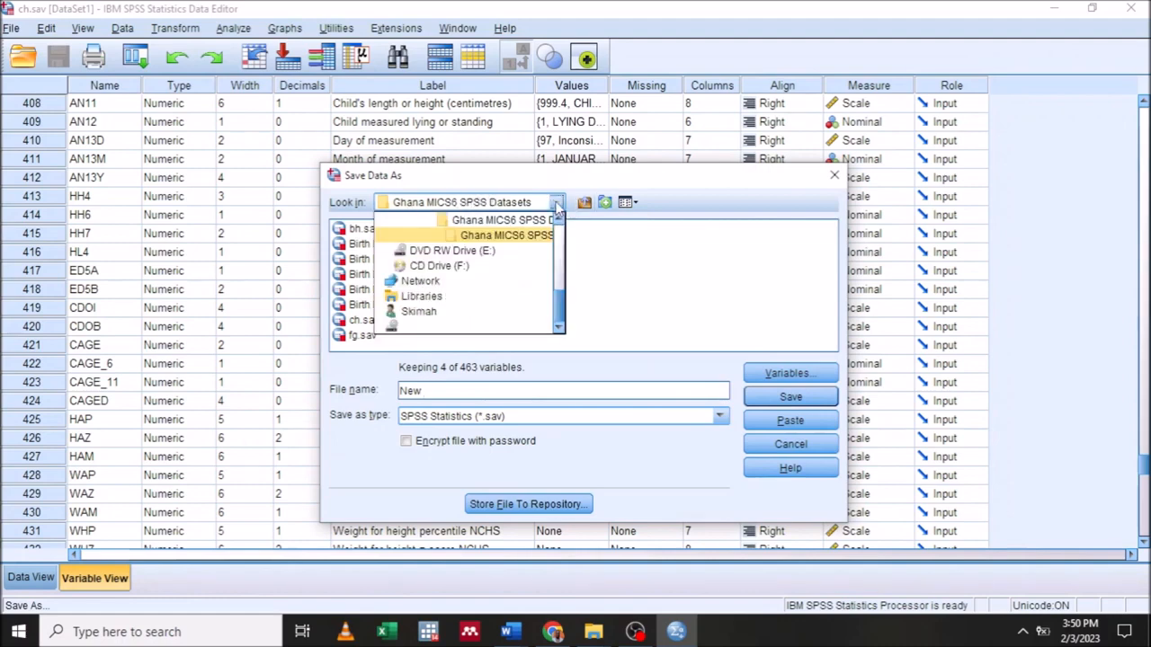
pyautogui.scroll(5, 540, 219)
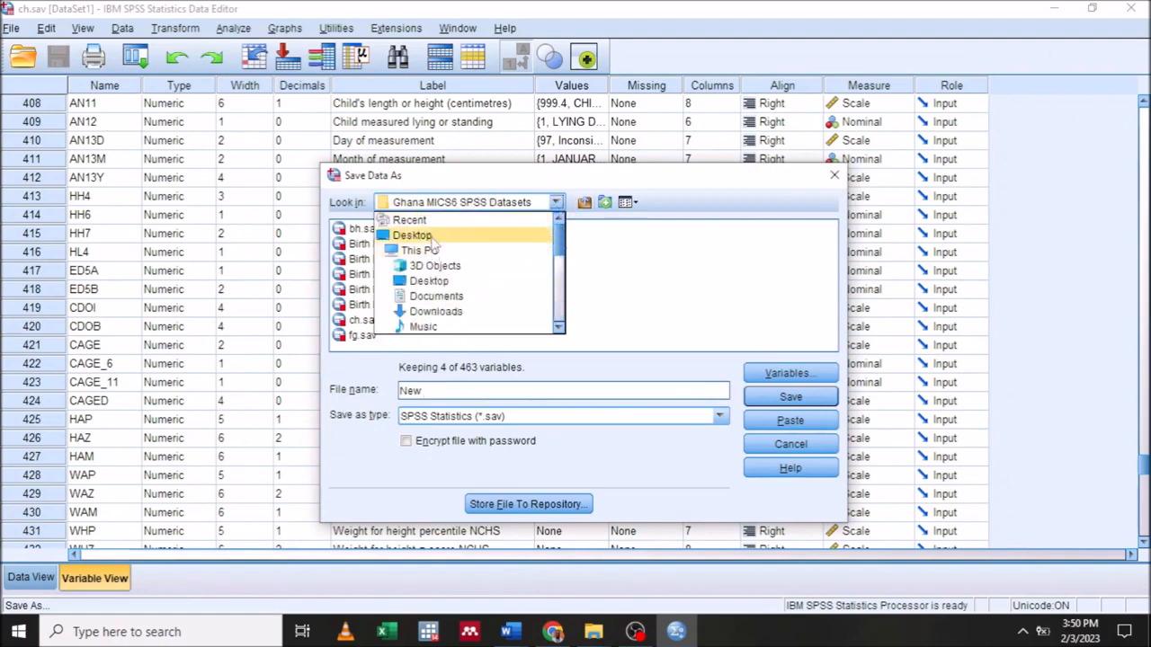
pyautogui.click(431, 237)
pyautogui.click(827, 400)
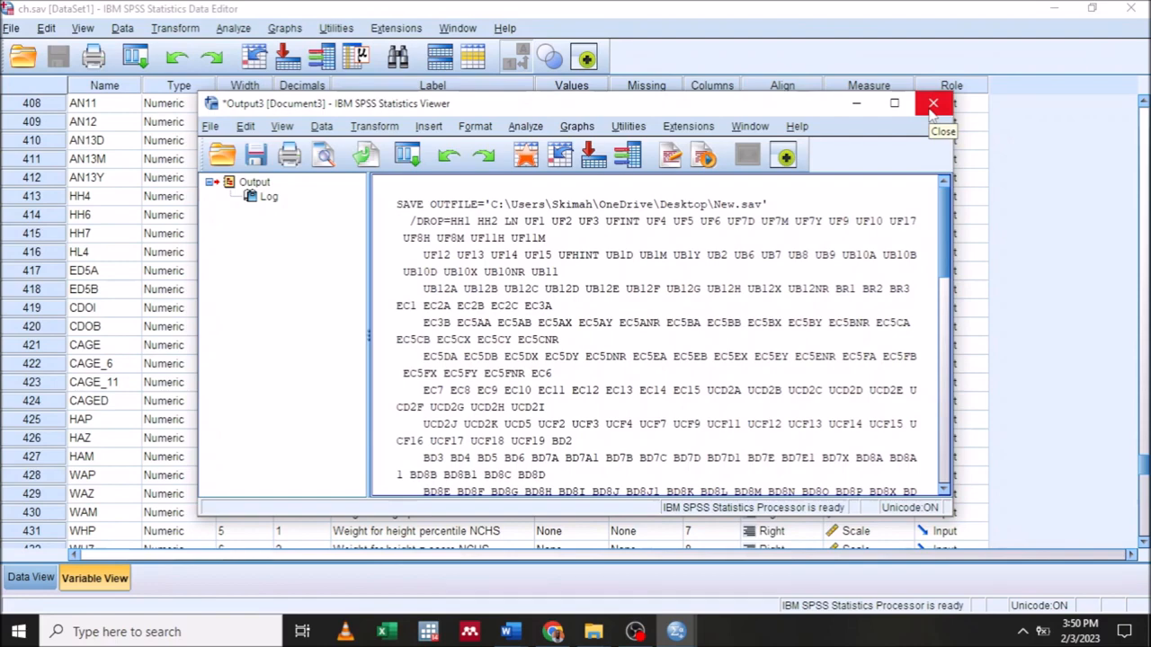
# - Close the output log window and show the Windows desktop to check the saved New data file
pyautogui.click(933, 104)
pyautogui.click(578, 344)
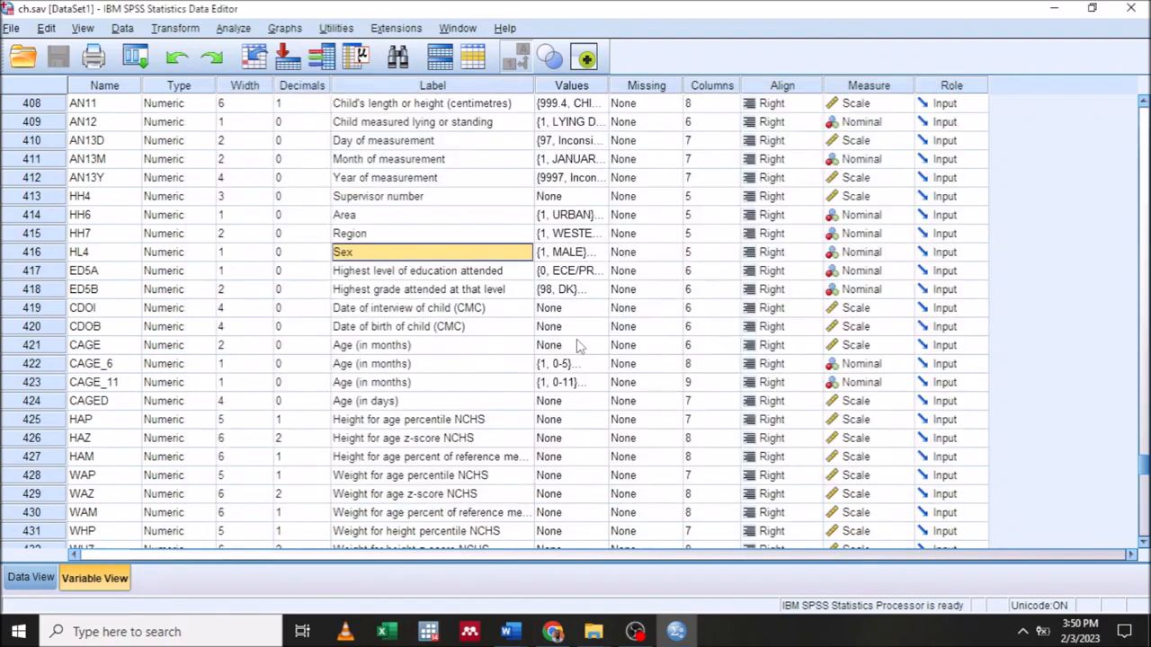
pyautogui.click(1148, 632)
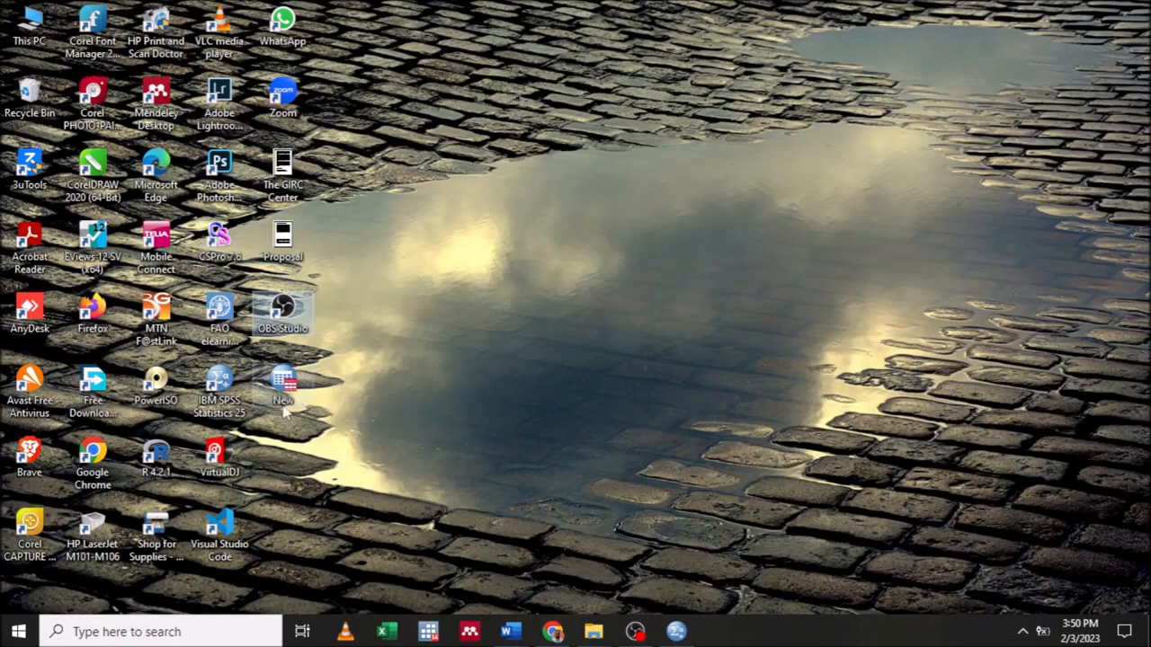
pyautogui.moveTo(284, 411)
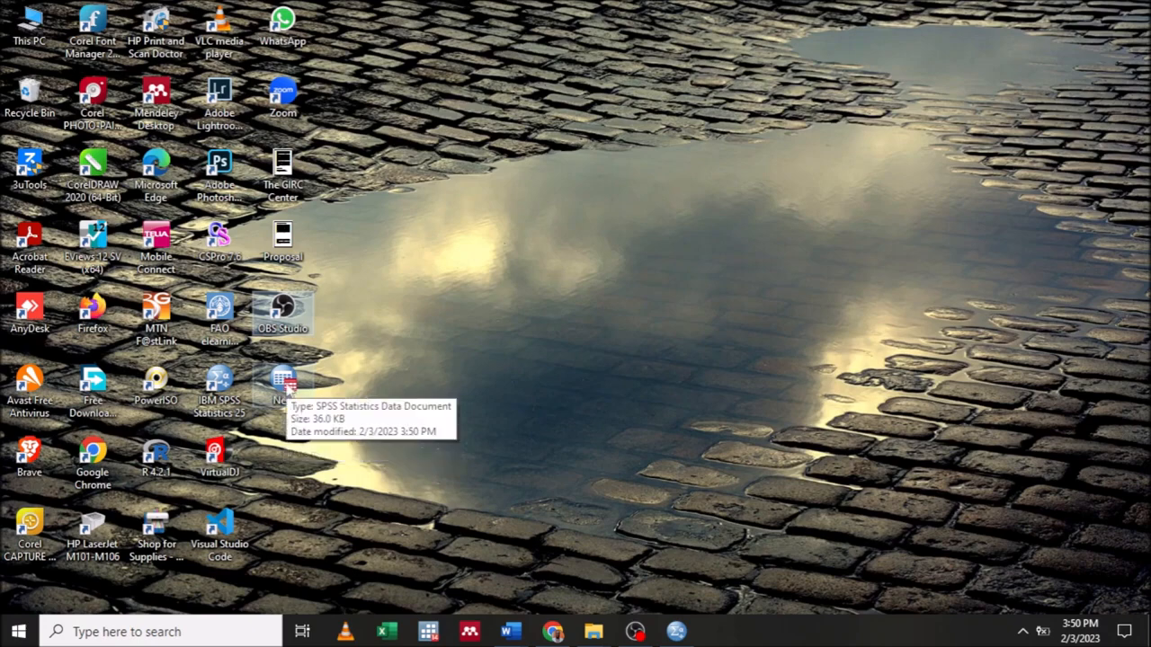
# - Open the saved New.sav data file from the Desktop in the SPSS Data Editor
pyautogui.doubleClick(289, 385)
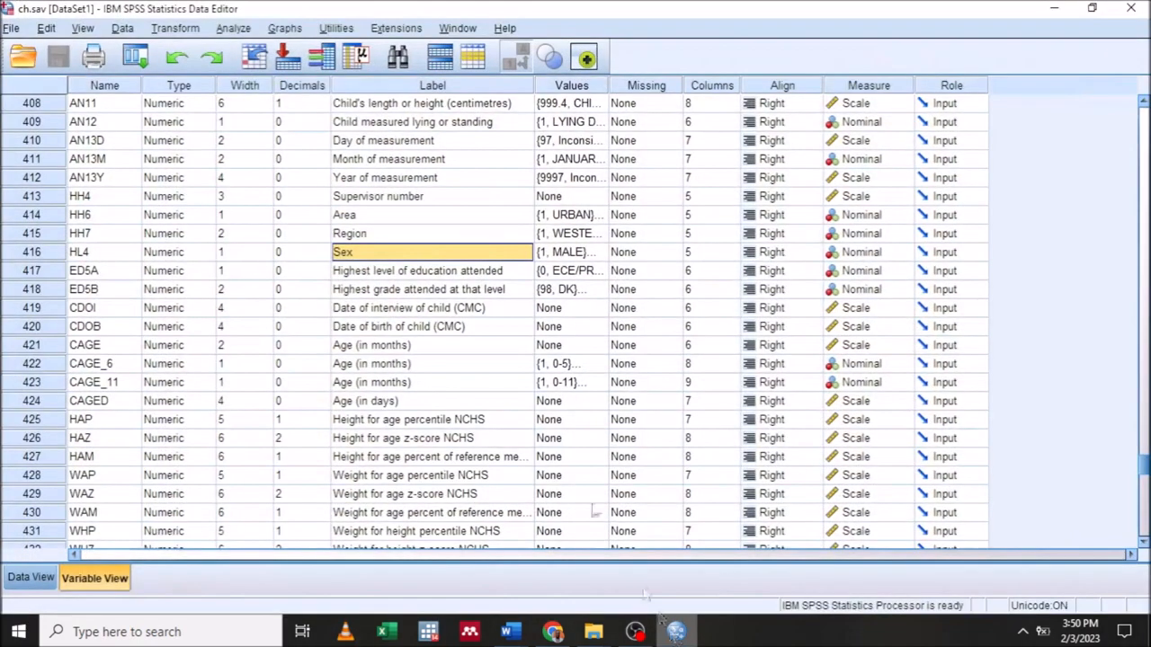
pyautogui.click(12, 28)
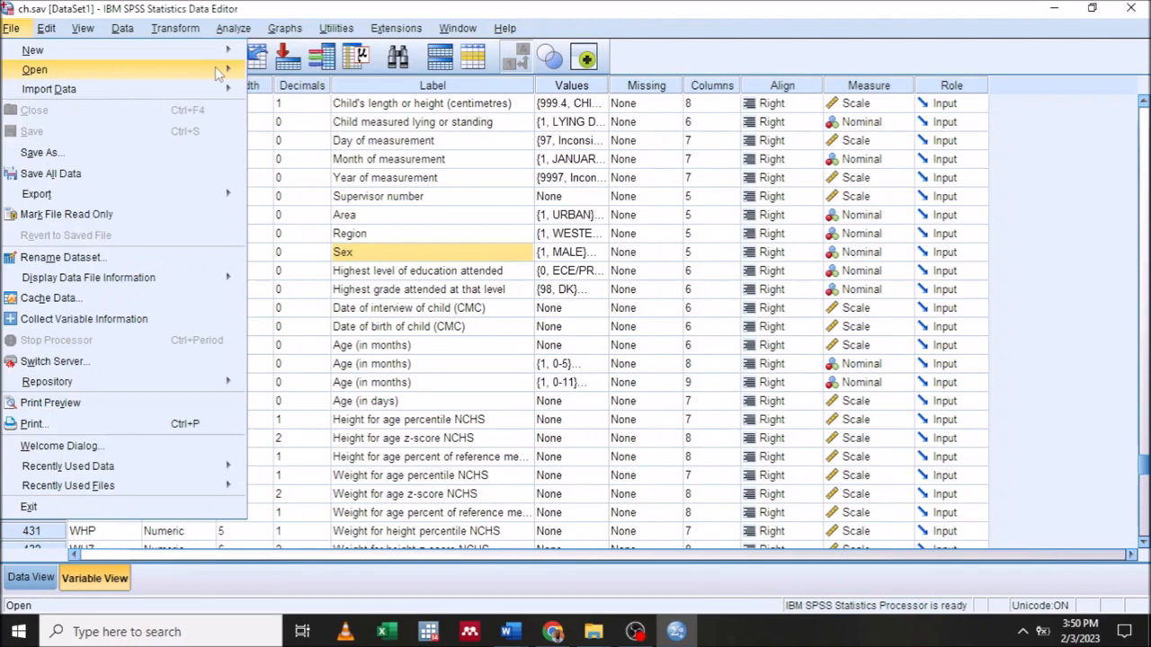
pyautogui.moveTo(220, 72)
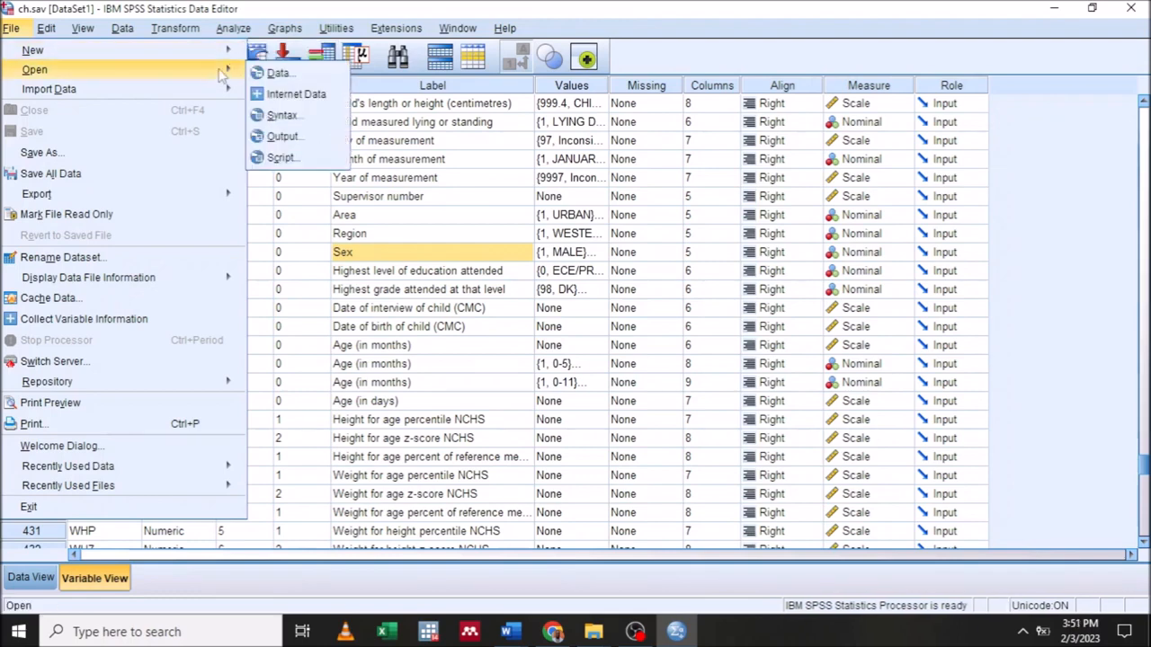
pyautogui.click(274, 74)
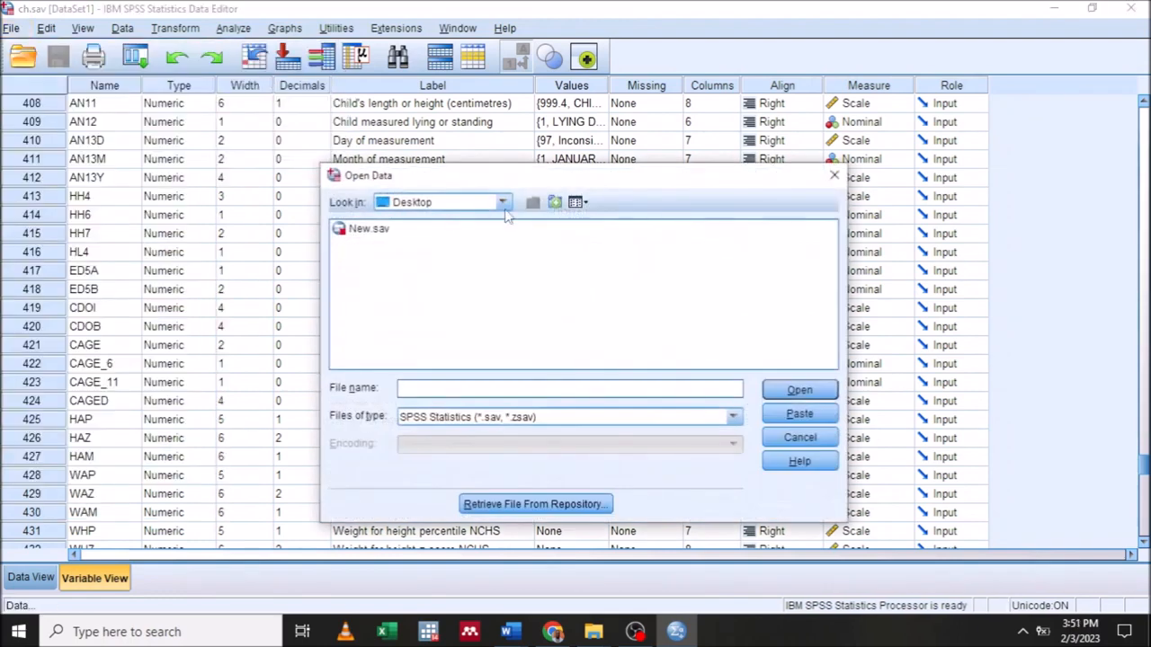
pyautogui.click(503, 203)
pyautogui.click(504, 210)
pyautogui.click(371, 229)
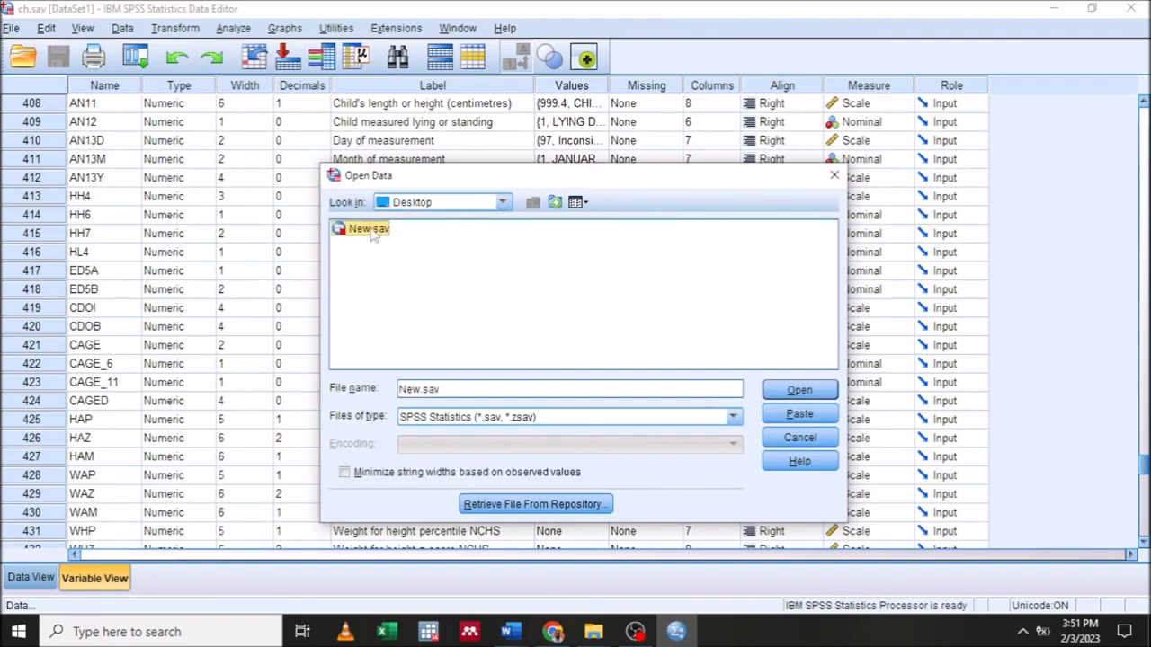
pyautogui.click(788, 391)
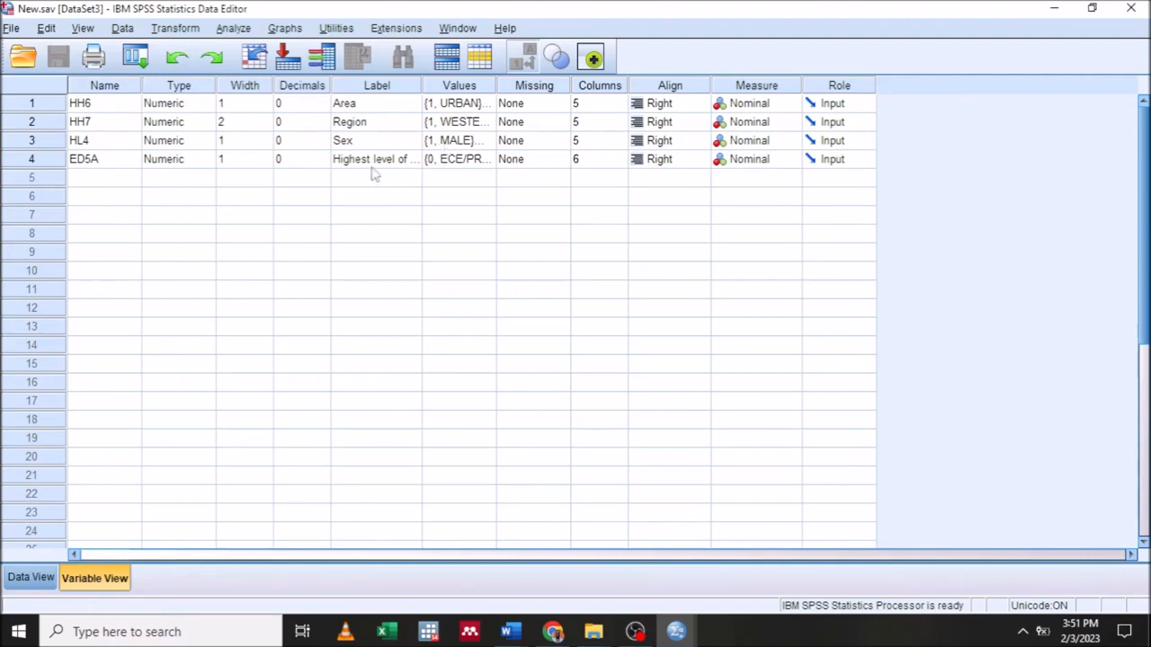
# - Set the measurement level of ED5A to Ordinal and run descriptive statistics on the variables HH6, HH7, HL4 and ED5A
pyautogui.click(751, 160)
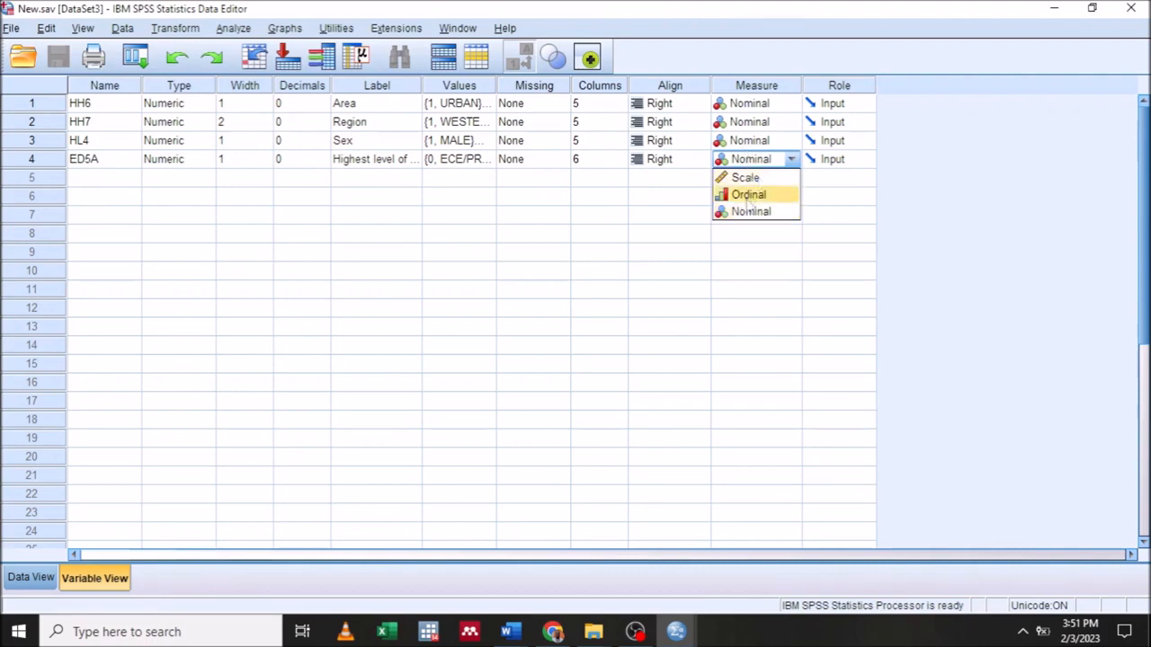
pyautogui.click(753, 194)
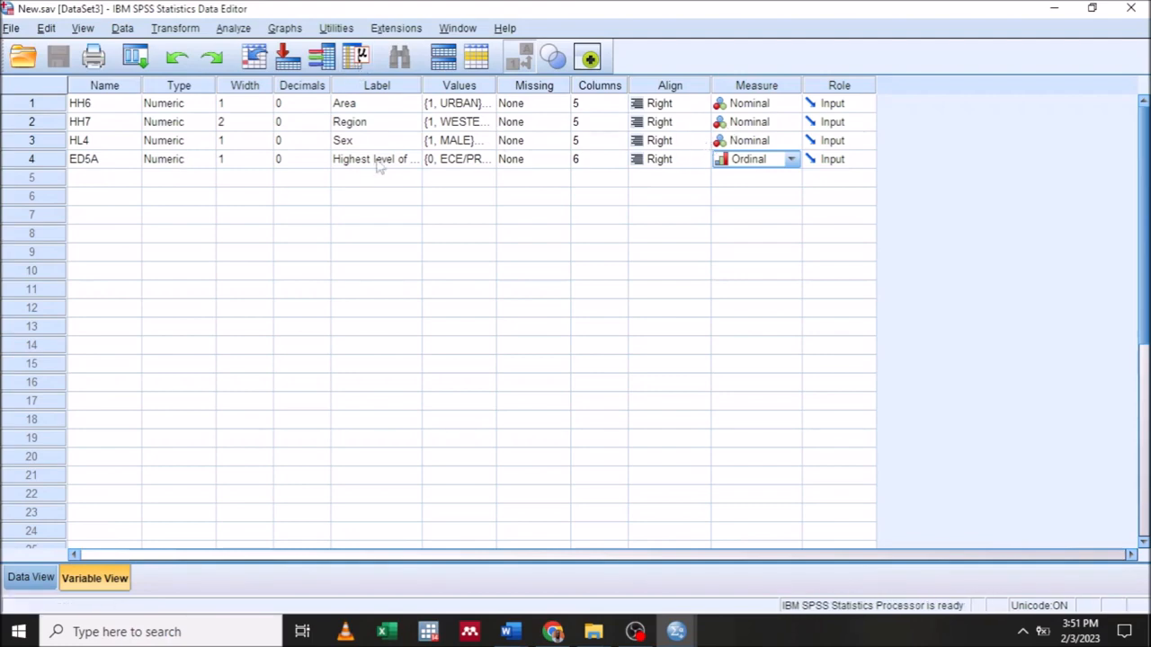
pyautogui.moveTo(36, 106); pyautogui.dragTo(34, 148)
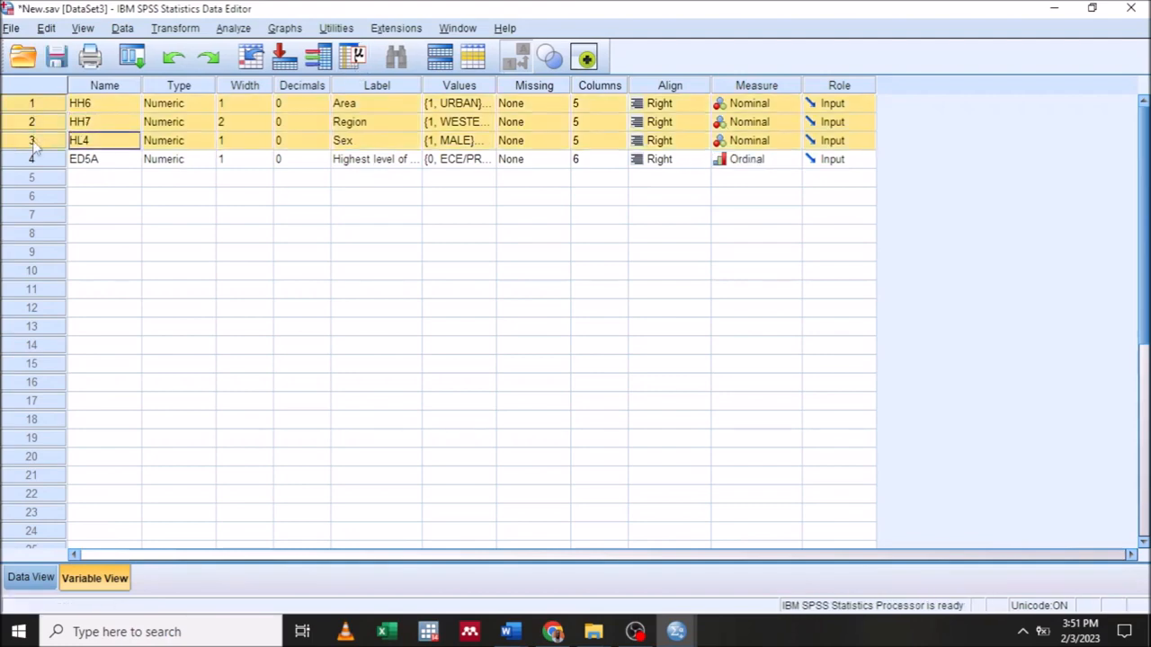
pyautogui.moveTo(33, 146); pyautogui.dragTo(18, 171)
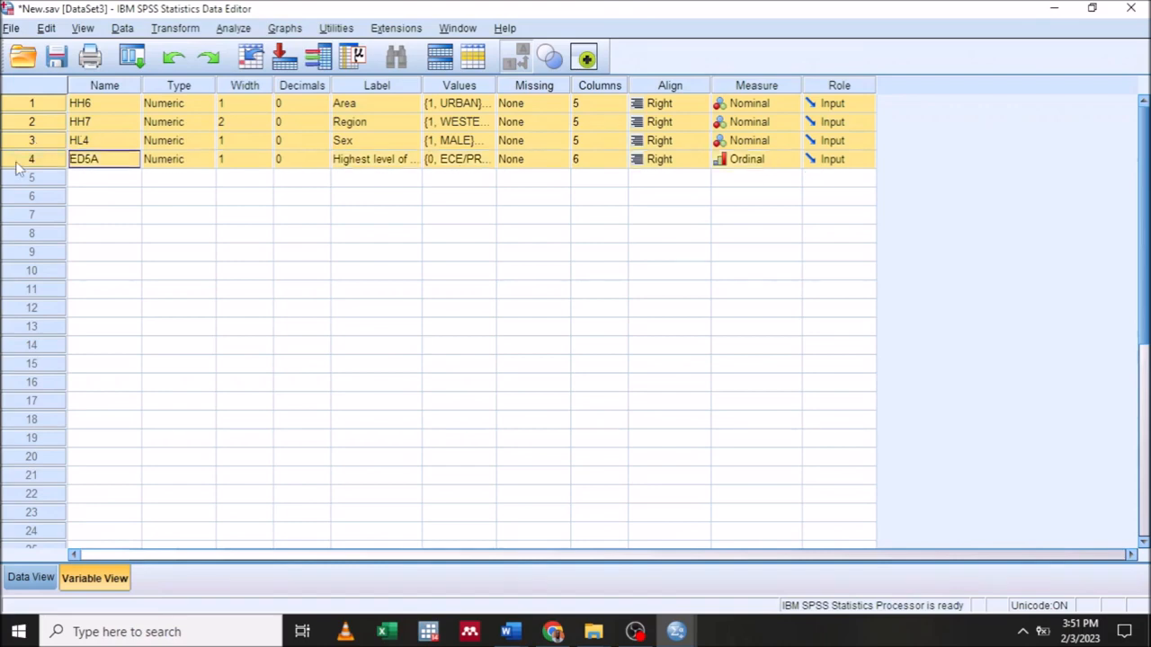
pyautogui.click(357, 59)
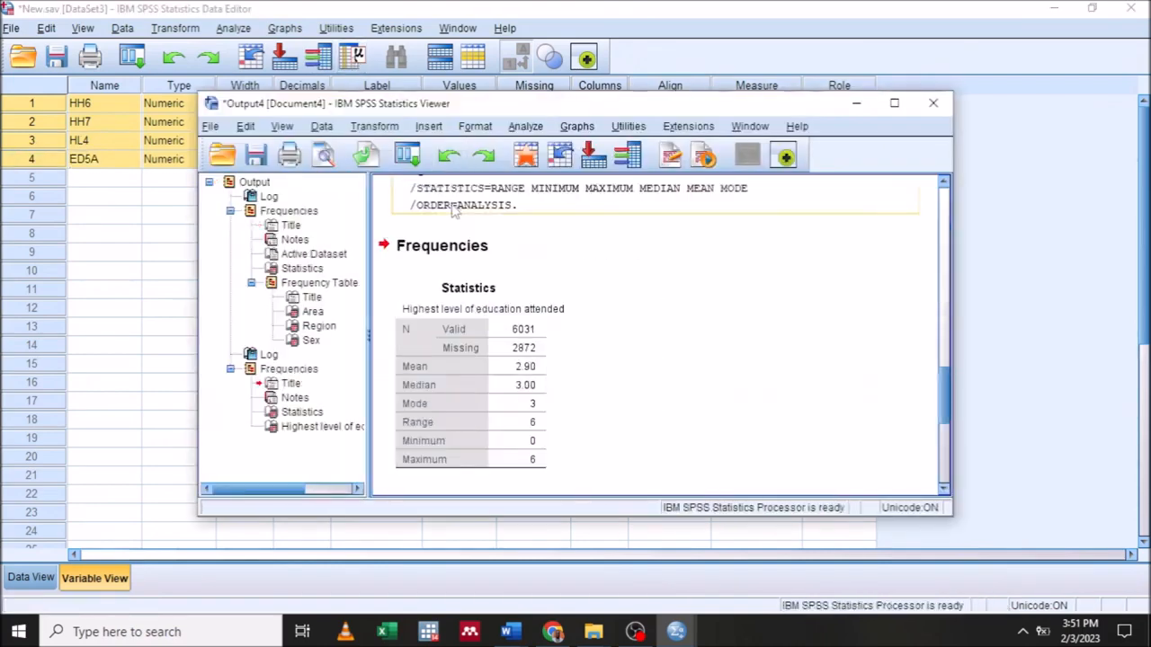
# - Review the frequency tables and statistics in the output back to its beginning, and close the output without saving it
pyautogui.moveTo(944, 409); pyautogui.dragTo(935, 345)
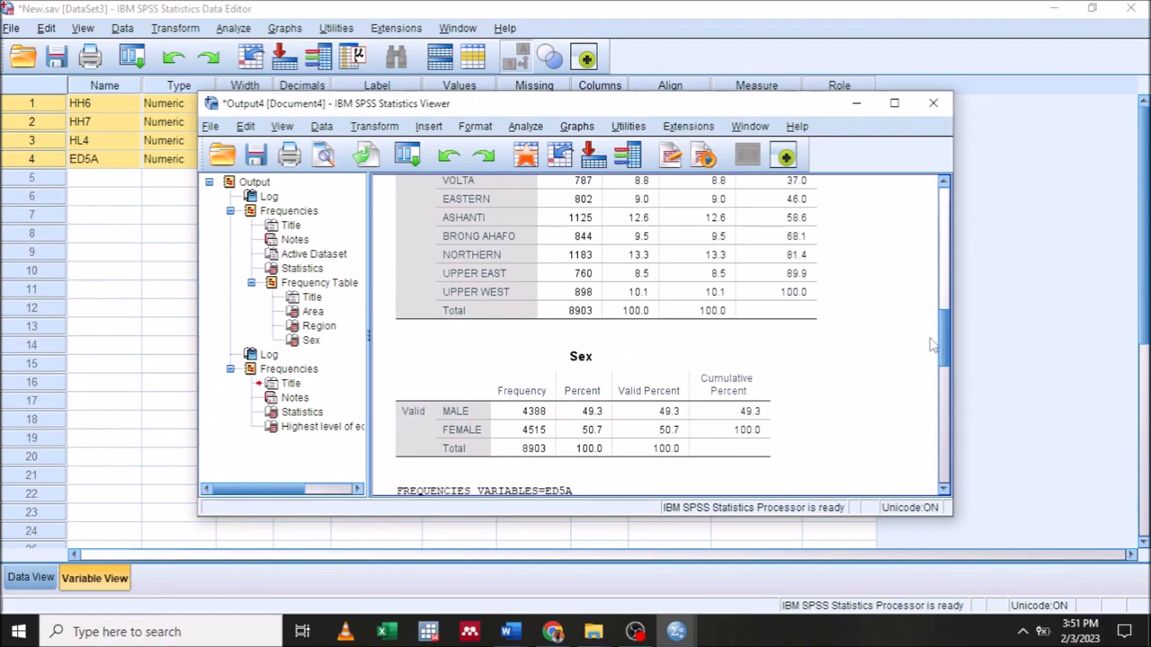
pyautogui.moveTo(933, 344); pyautogui.dragTo(925, 270)
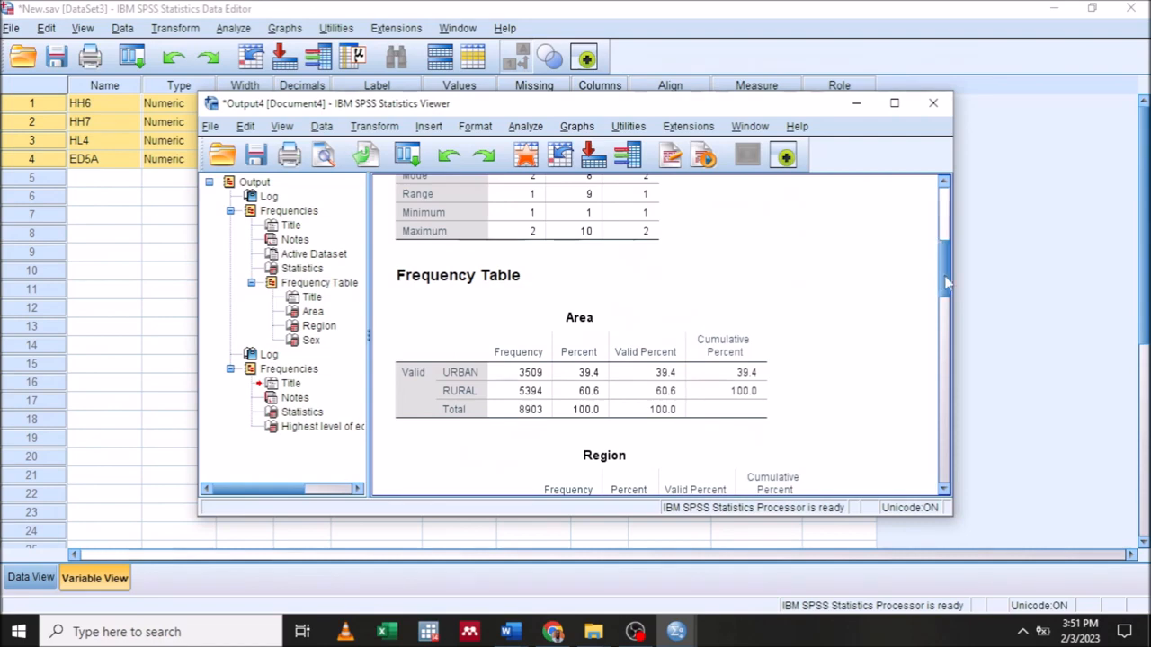
pyautogui.moveTo(943, 276); pyautogui.dragTo(945, 200)
pyautogui.click(933, 102)
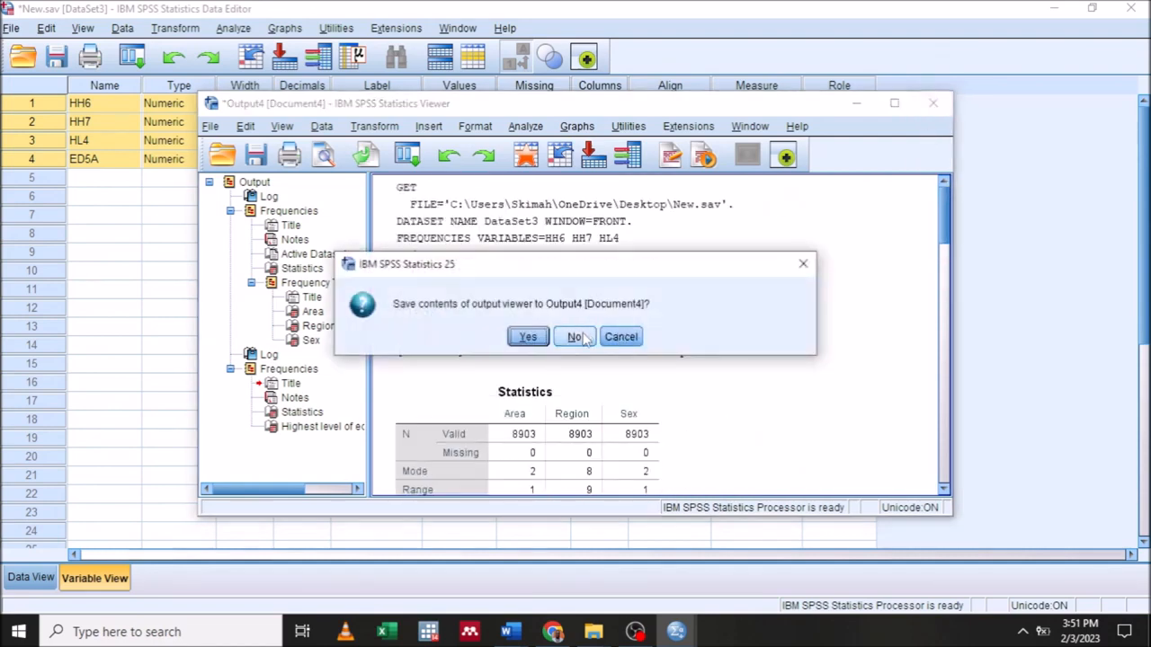
pyautogui.click(575, 337)
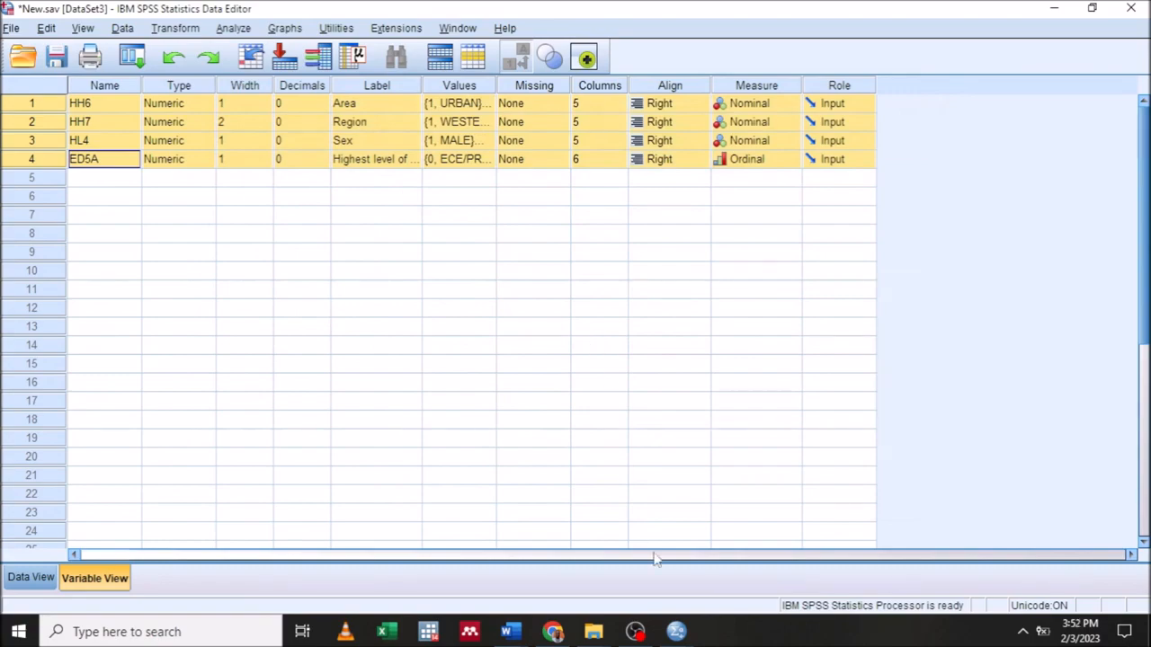